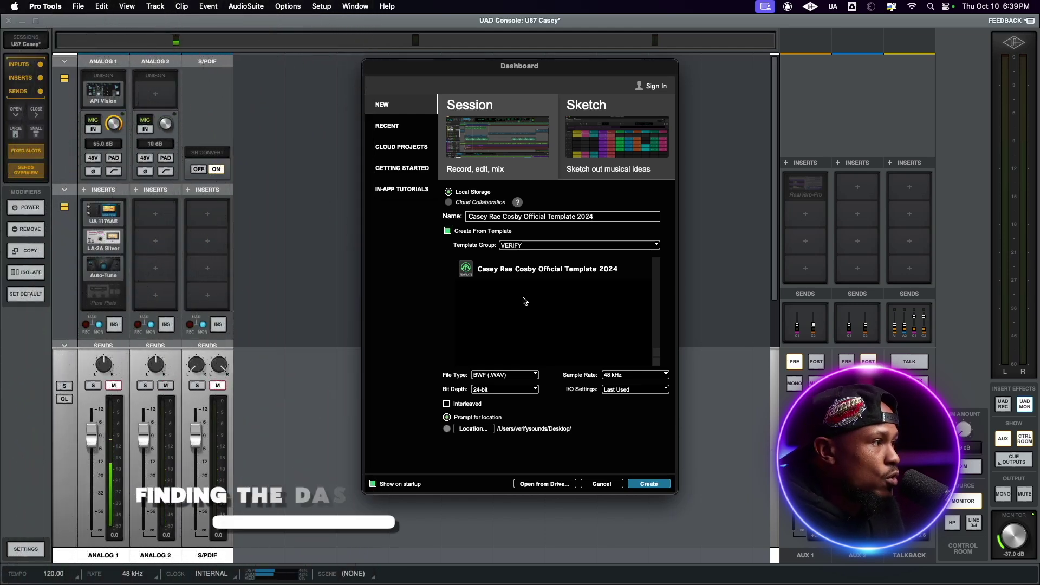
Close the Dashboard and reopen it to set up a new session
click(602, 484)
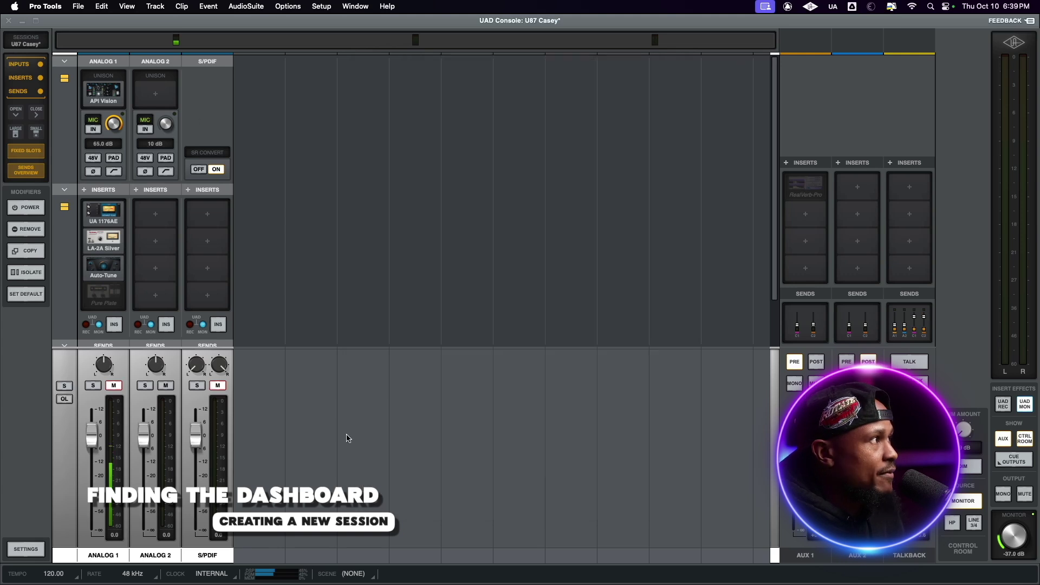
mouse_move(449, 583)
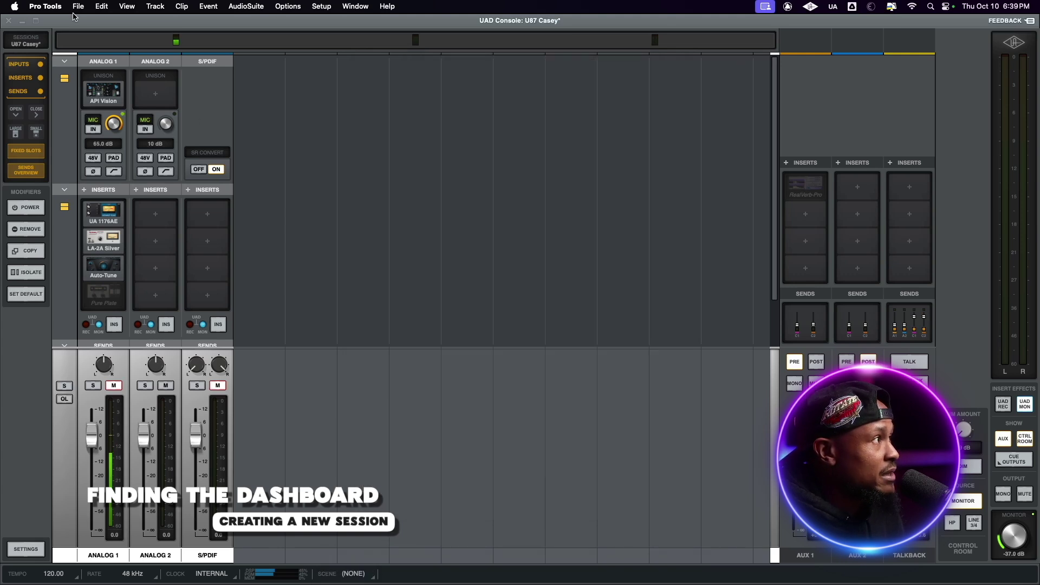
click(49, 7)
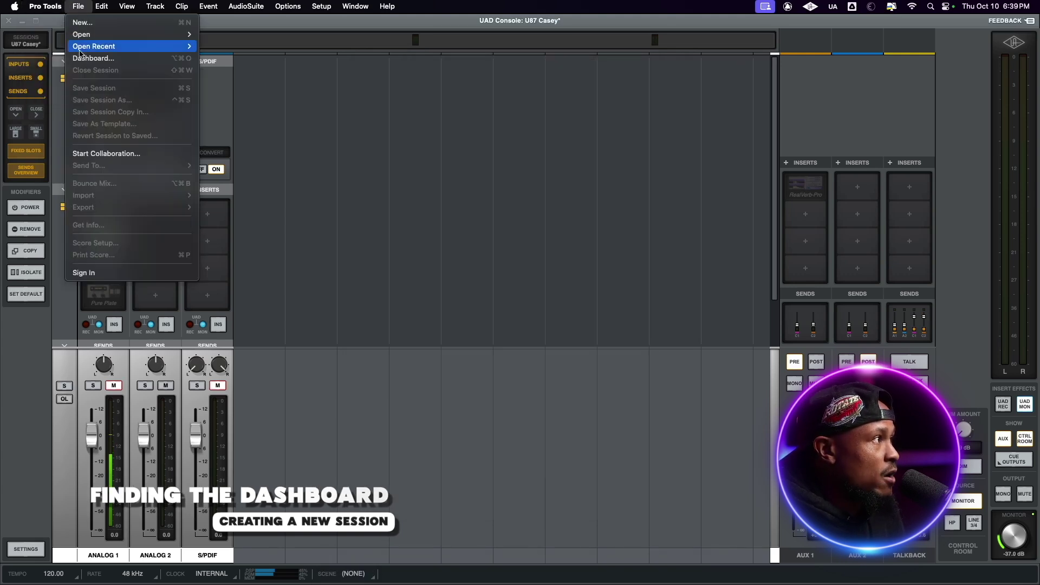
click(80, 58)
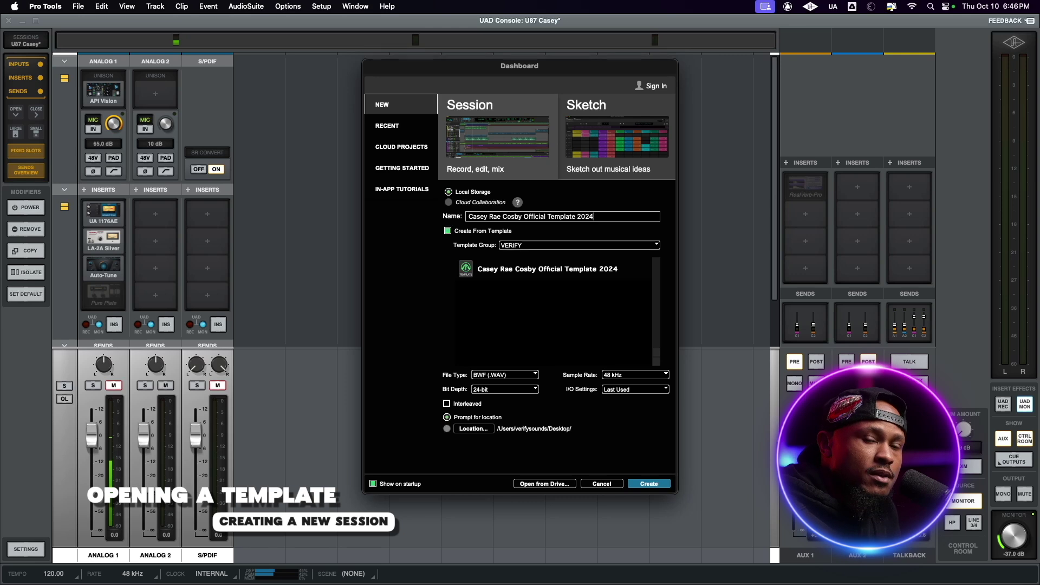
Review the file type, sample rate and I/O settings options for the new session
mouse_move(733, 583)
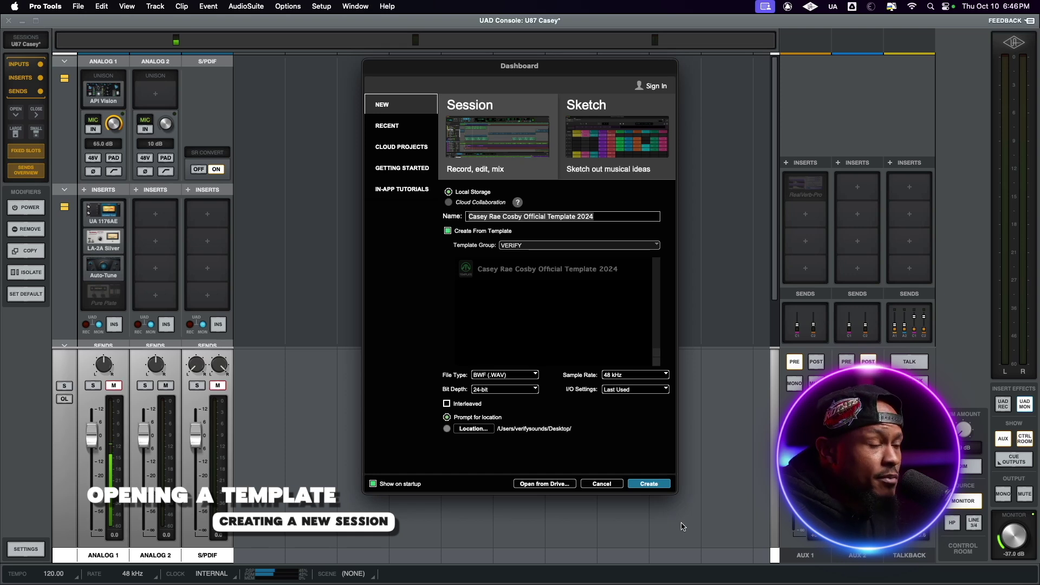
key(Right)
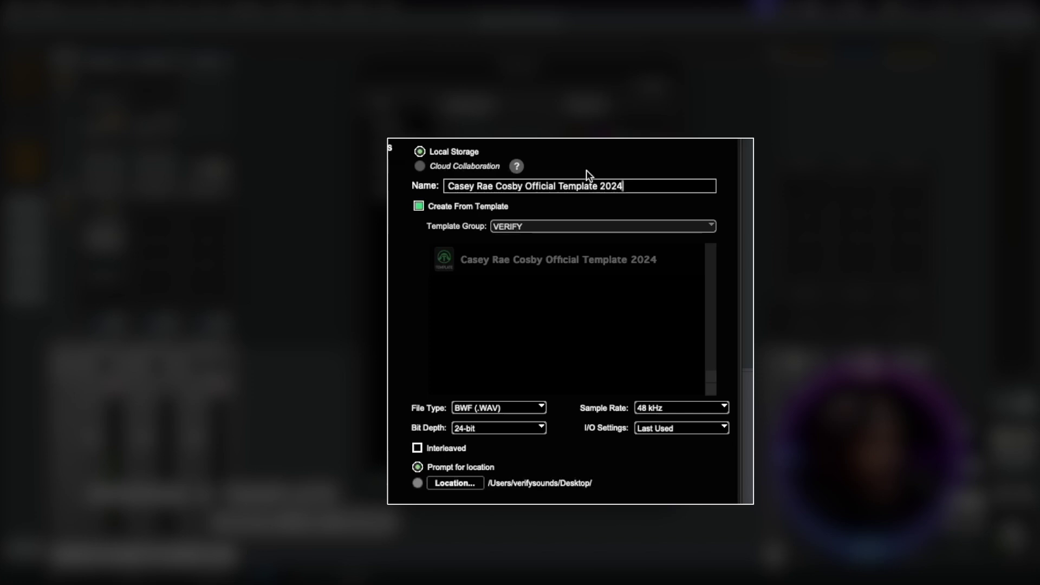
click(519, 408)
click(515, 408)
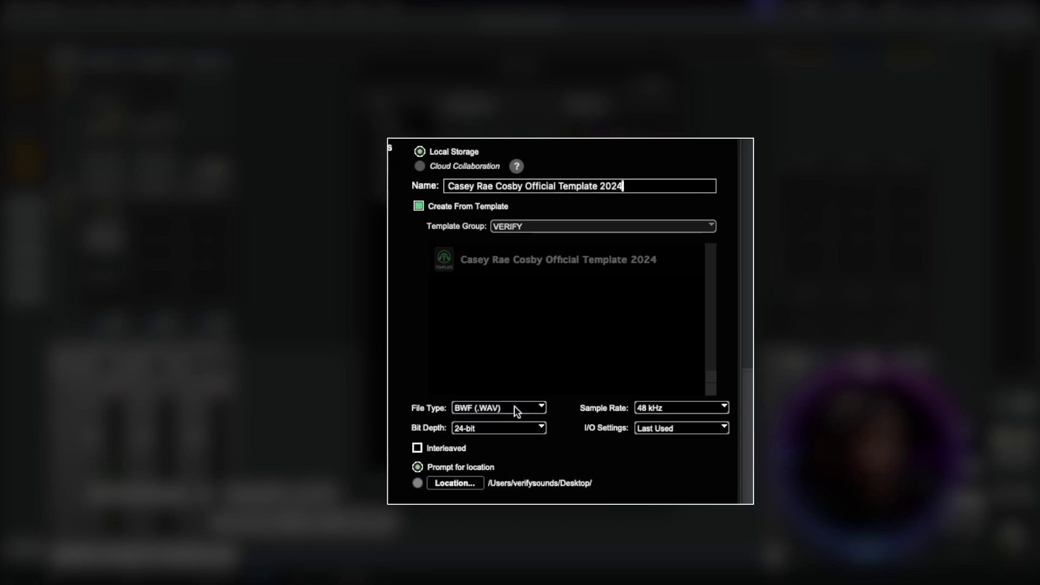
click(684, 411)
click(679, 411)
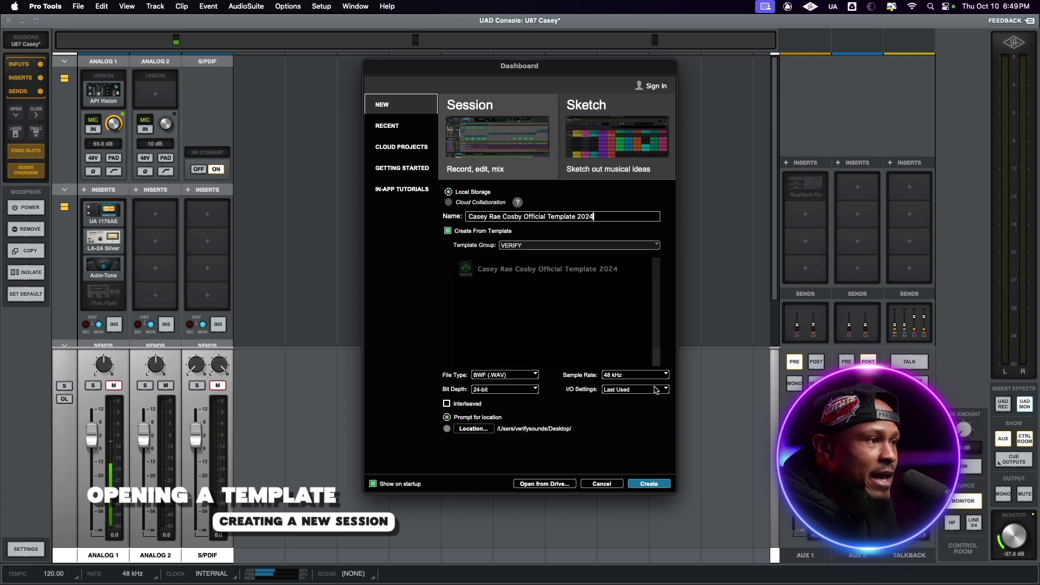
click(655, 389)
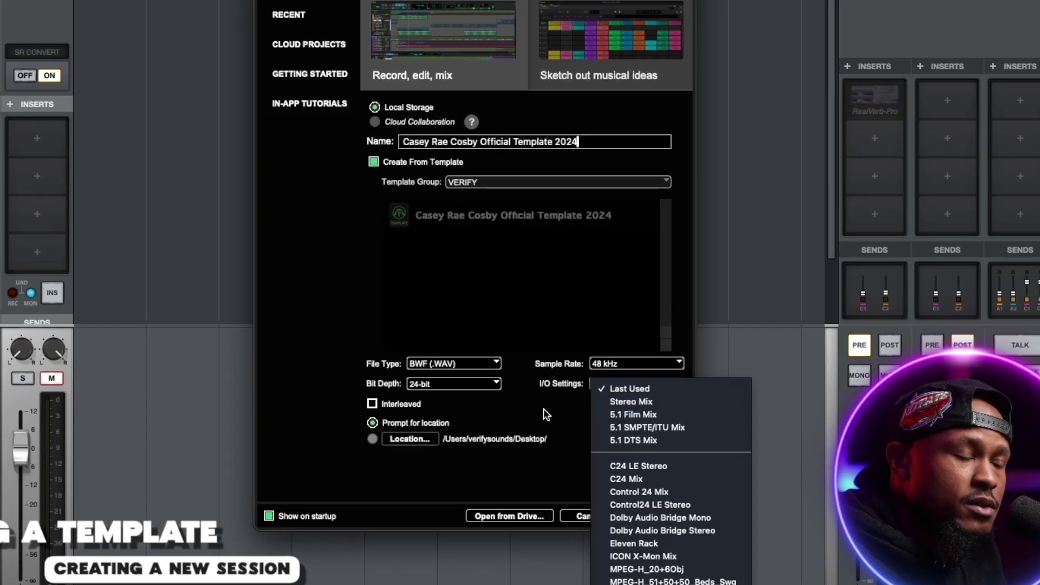
click(568, 410)
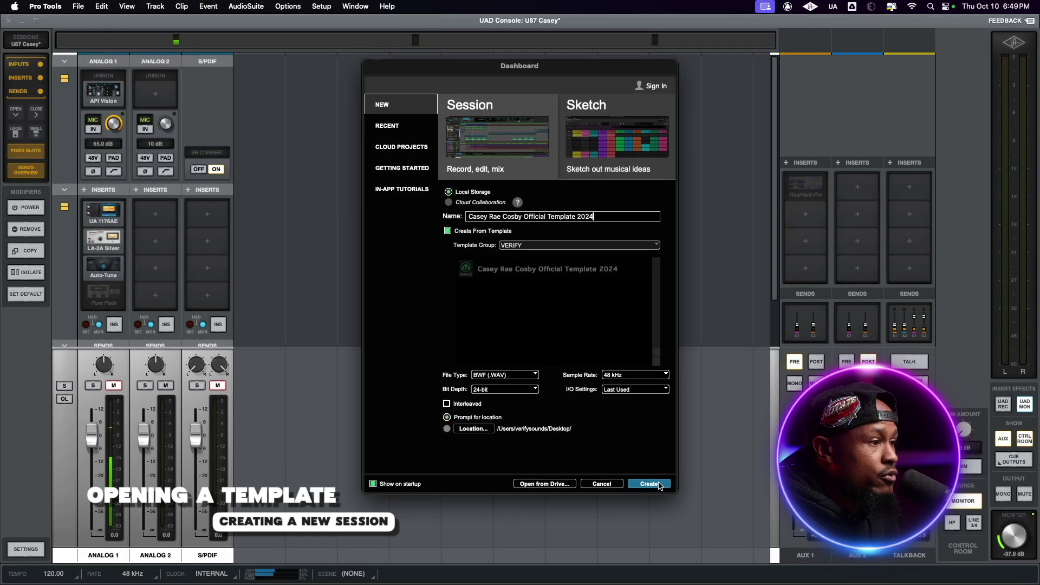
Start creating the session from the selected VERIFY template, adding a Desktop folder named Me with a subfolder named 101024 for it
click(649, 483)
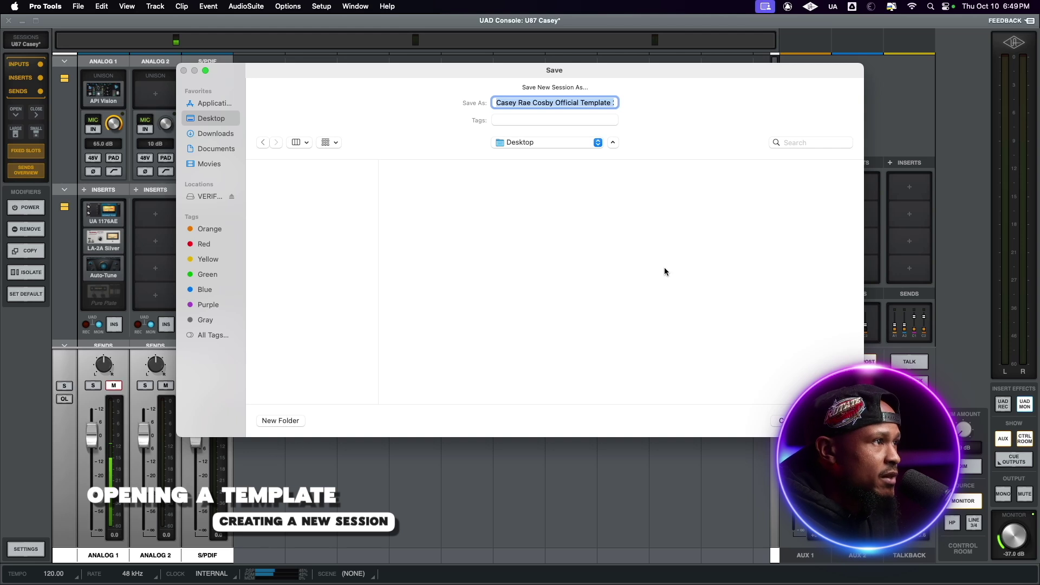
click(290, 420)
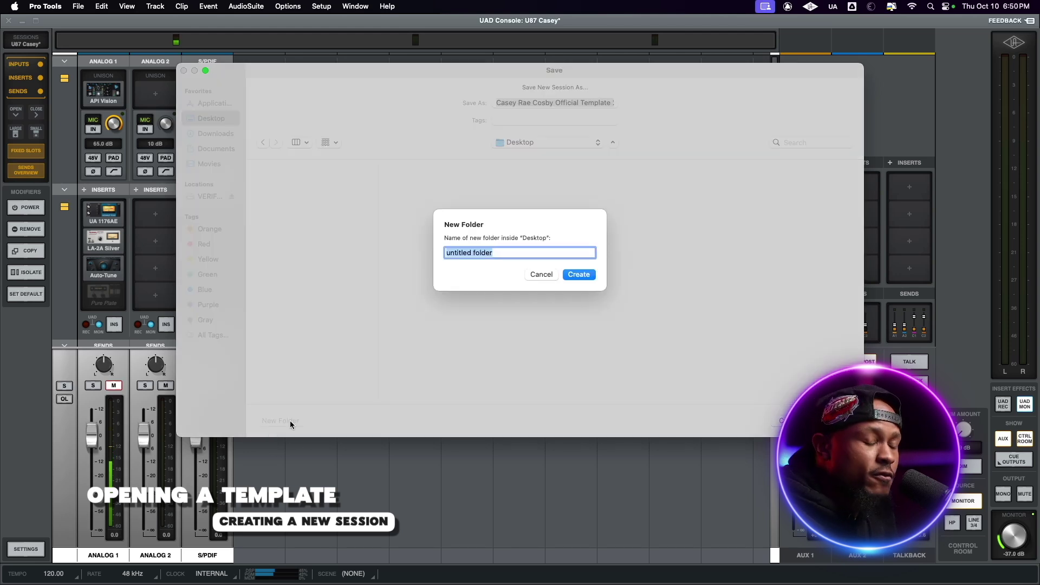
text(Me)
key(Return)
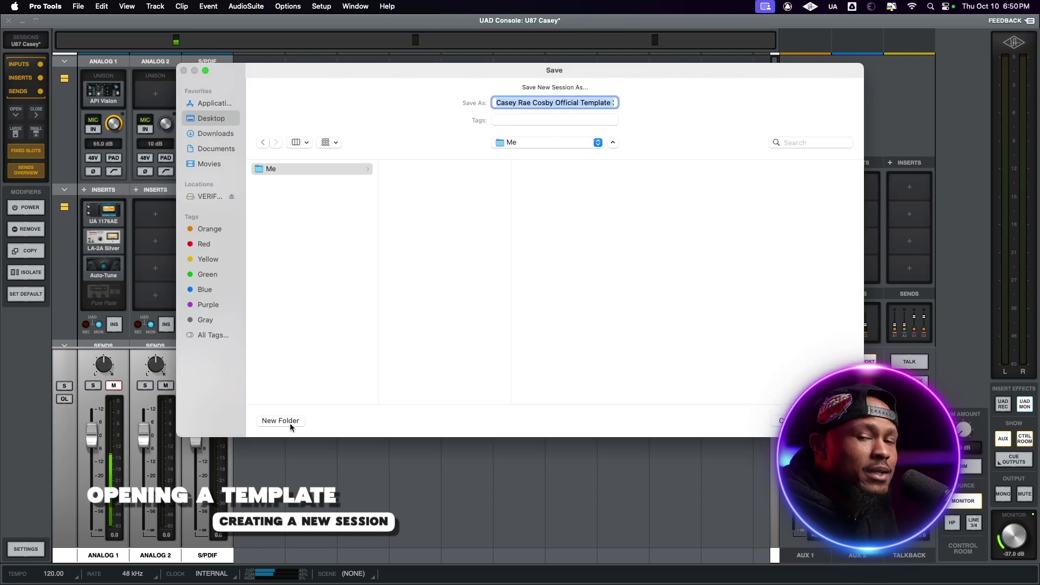
click(291, 423)
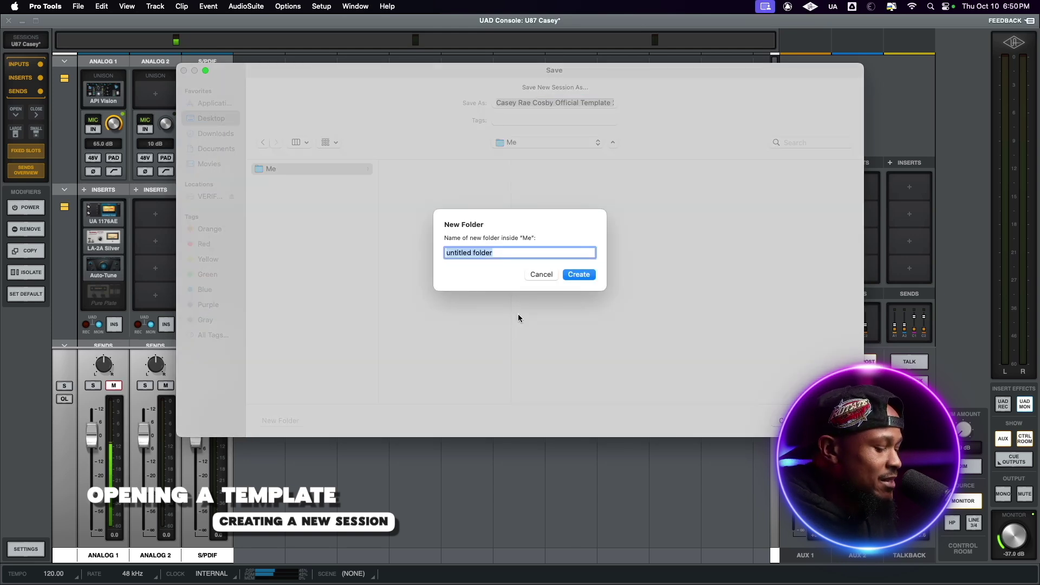
text(101024)
key(Return)
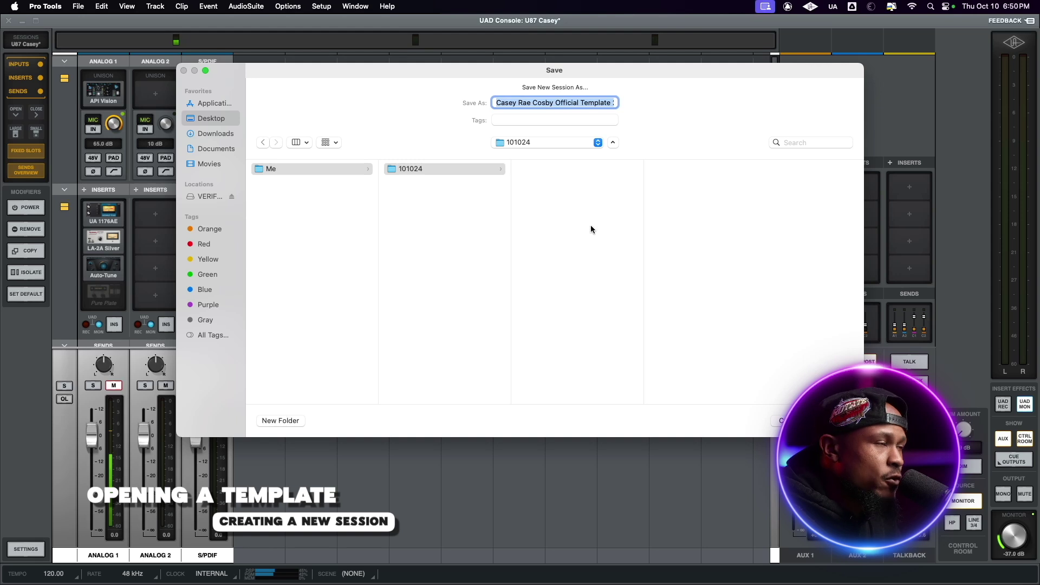
Name the new session 1 and save it in the 101024 folder
triple_click(563, 102)
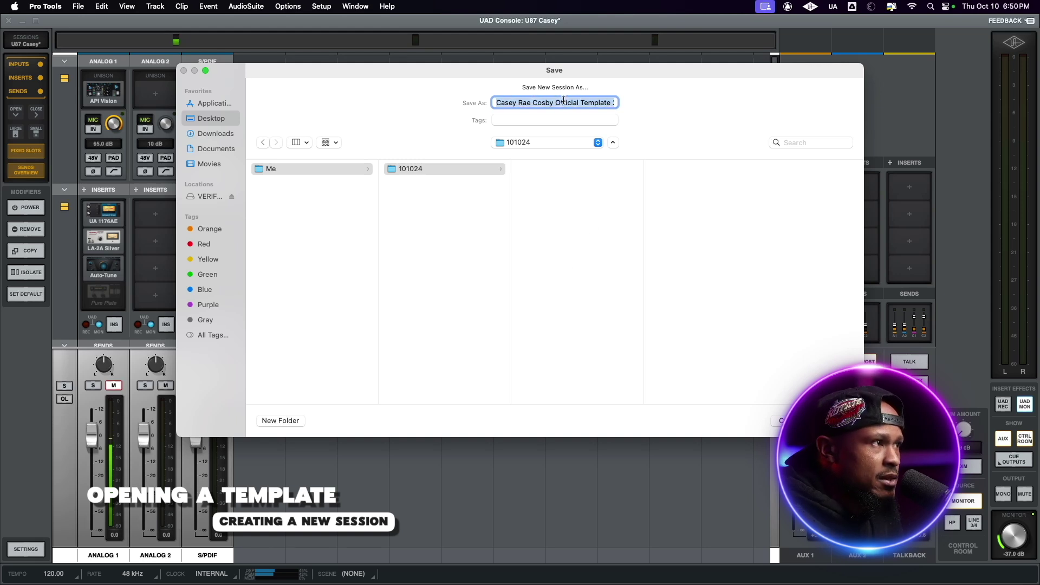
key(BackSpace)
text(1)
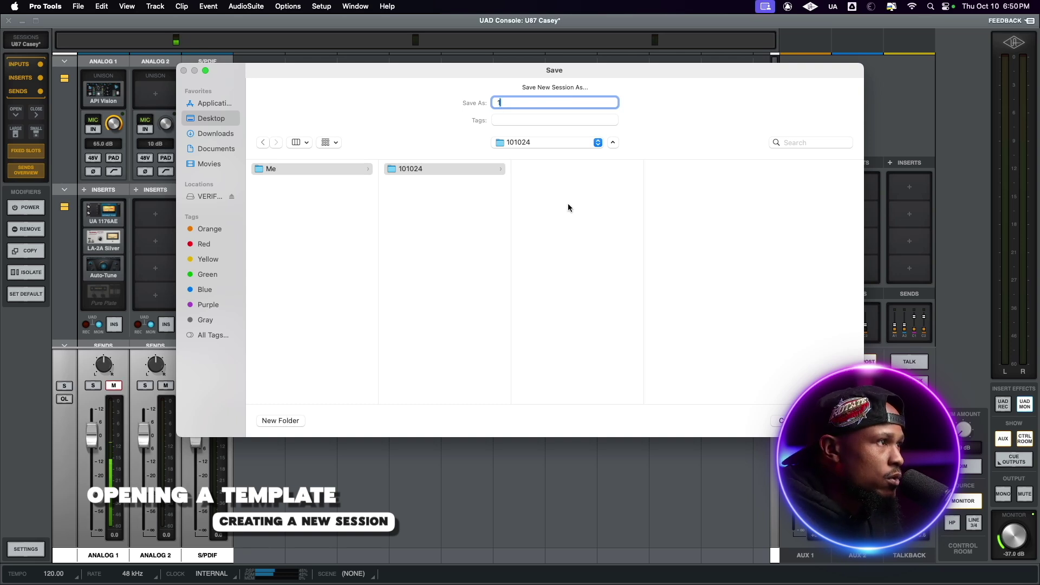
key(Return)
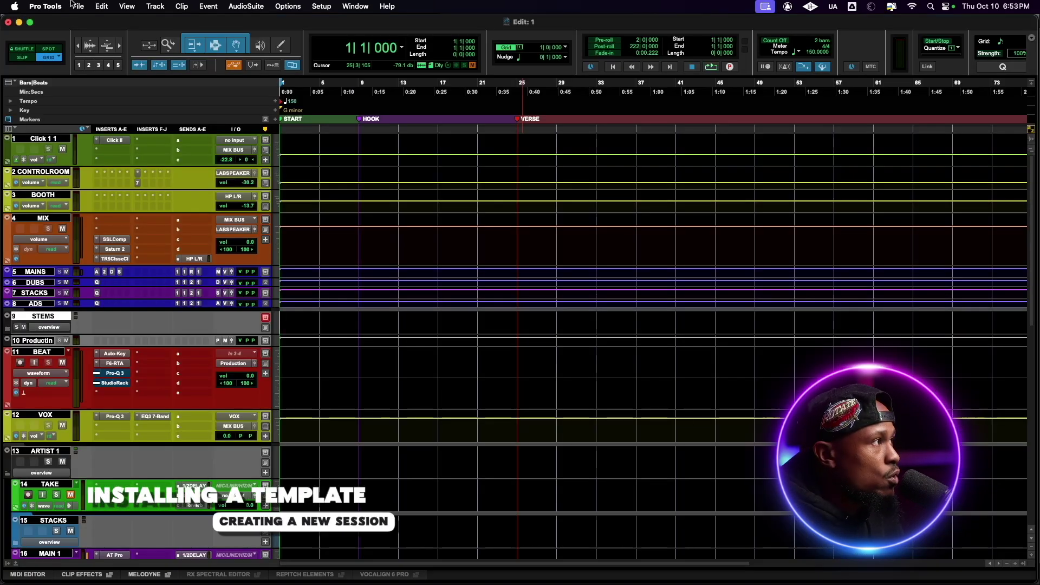
Save the session as a template installed in the system, in the VERIFY category, with the name New Name
click(77, 6)
click(124, 124)
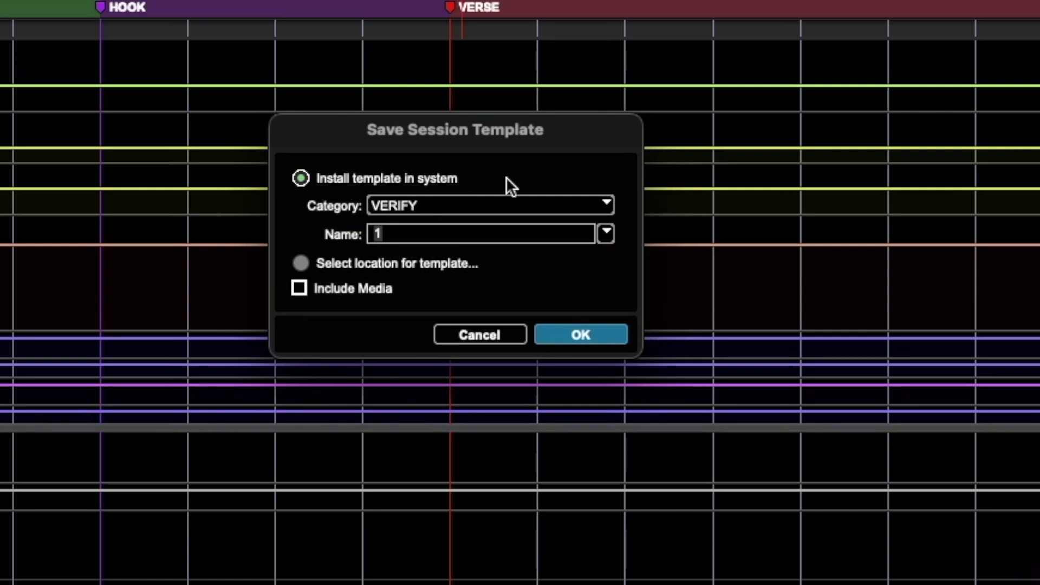
click(602, 204)
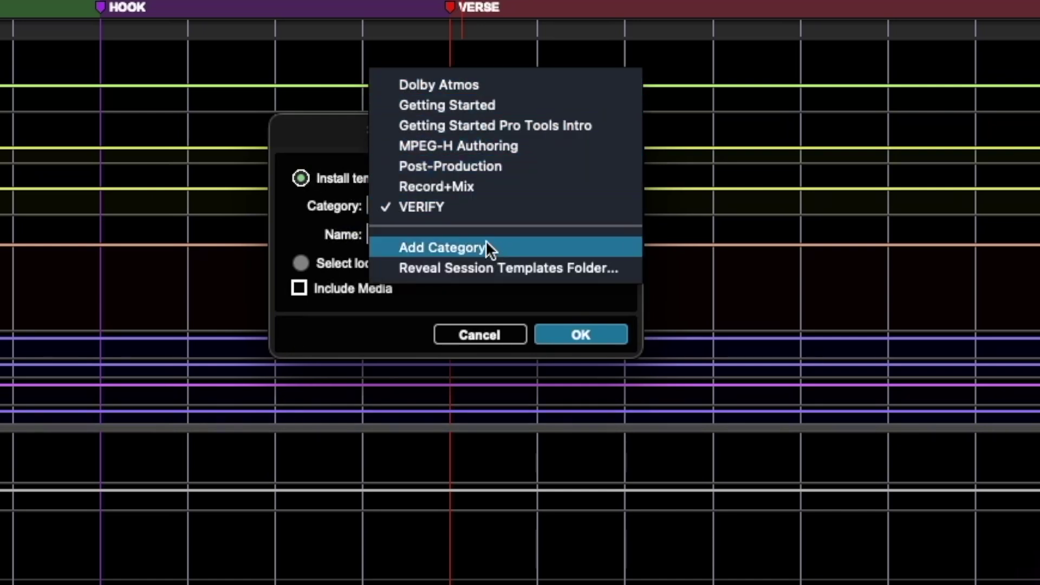
click(379, 307)
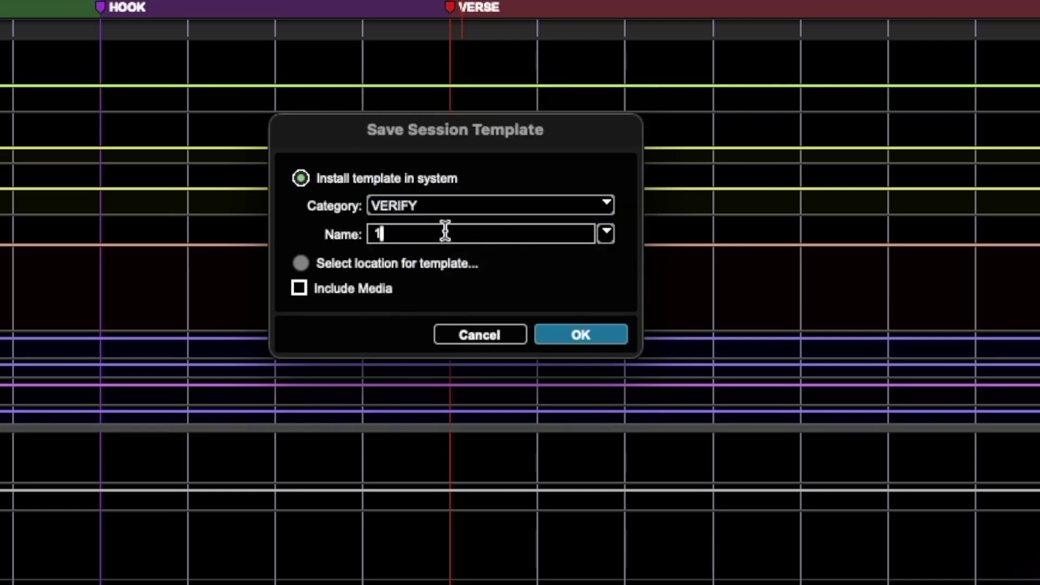
click(607, 232)
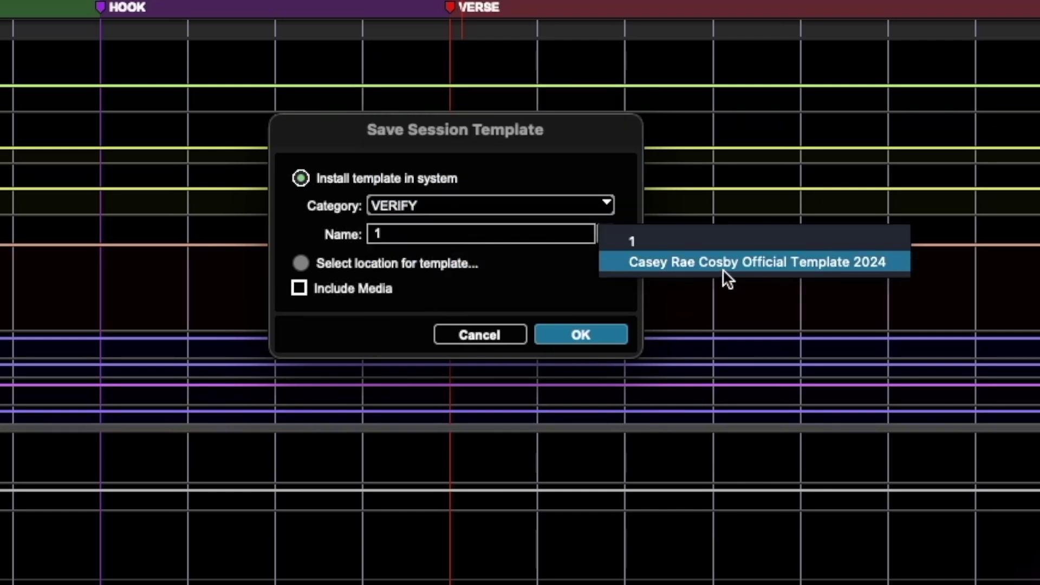
key(Escape)
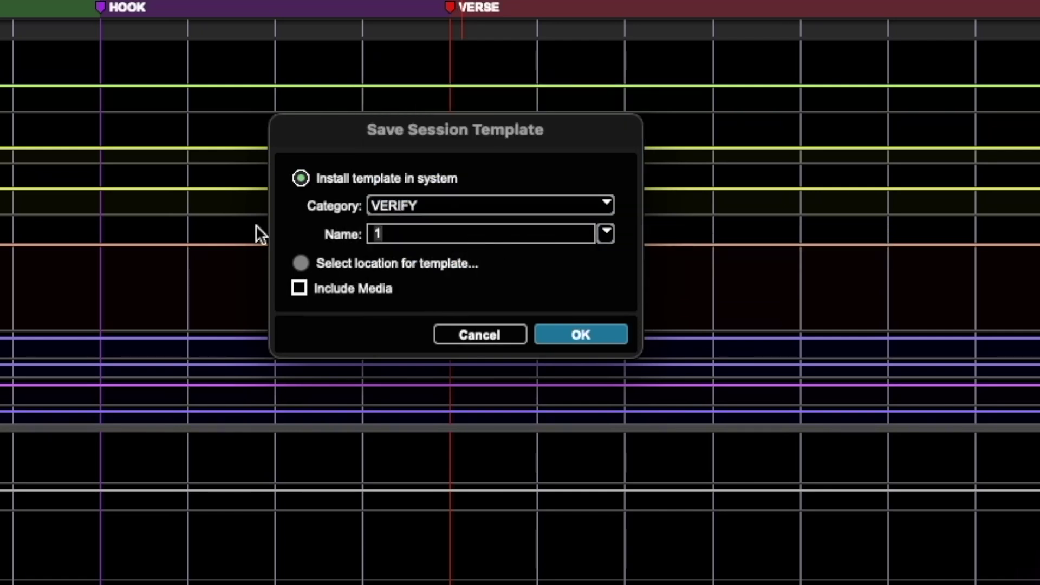
text(New Name)
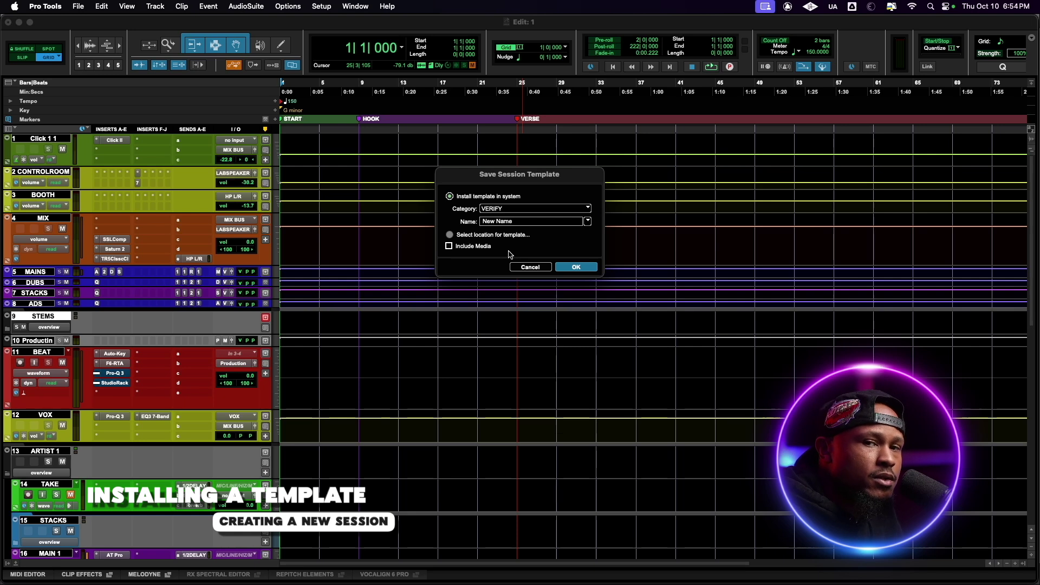
click(573, 267)
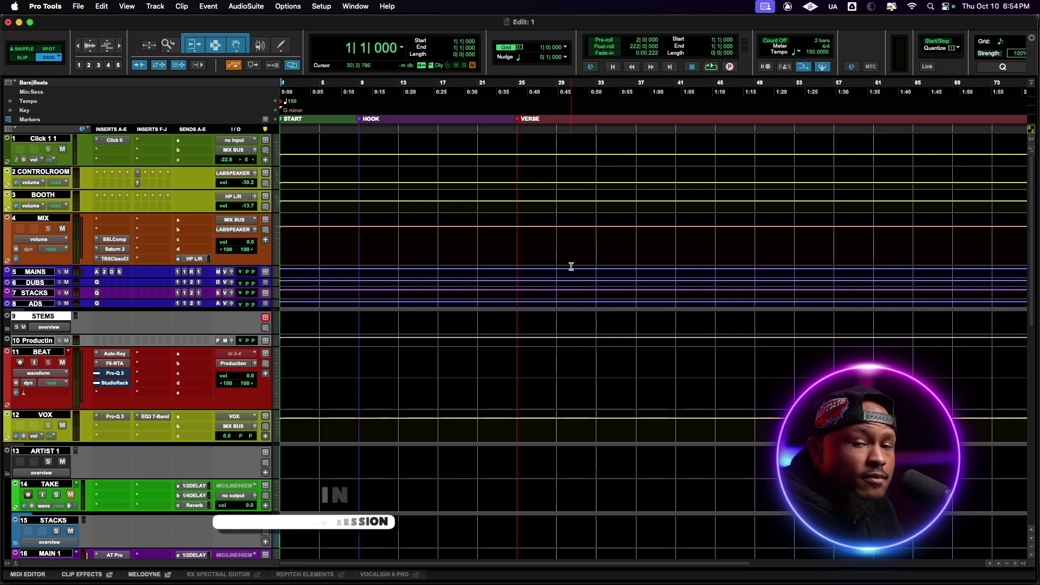
Reopen the Dashboard and select the New Name template in the VERIFY group
click(80, 6)
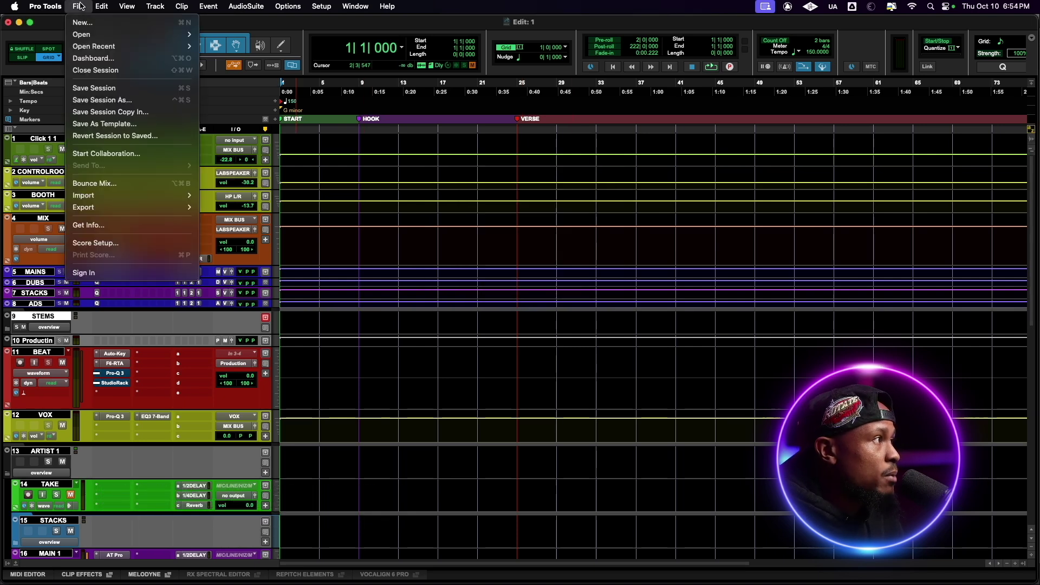
click(93, 58)
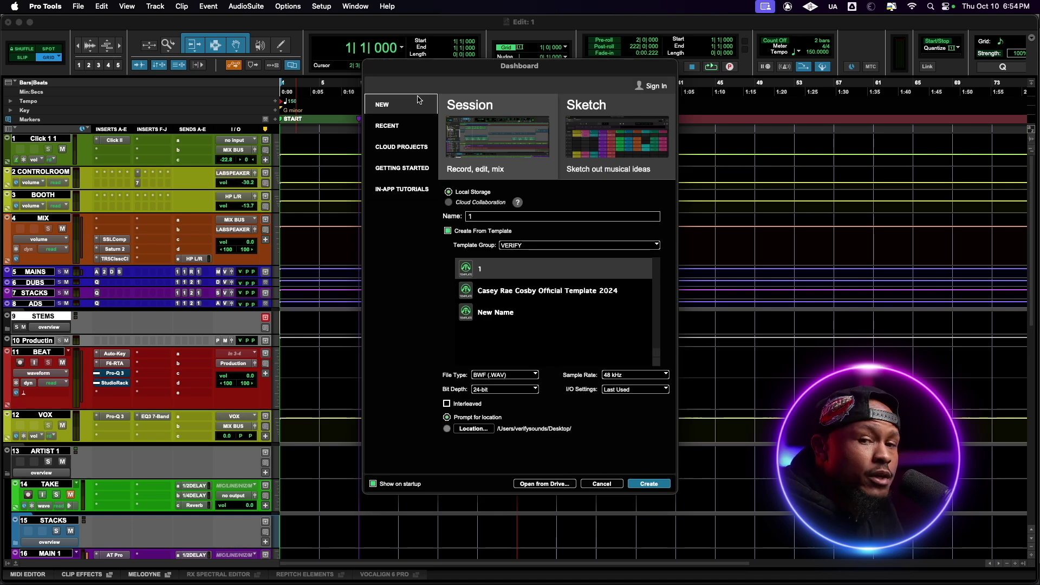
click(518, 313)
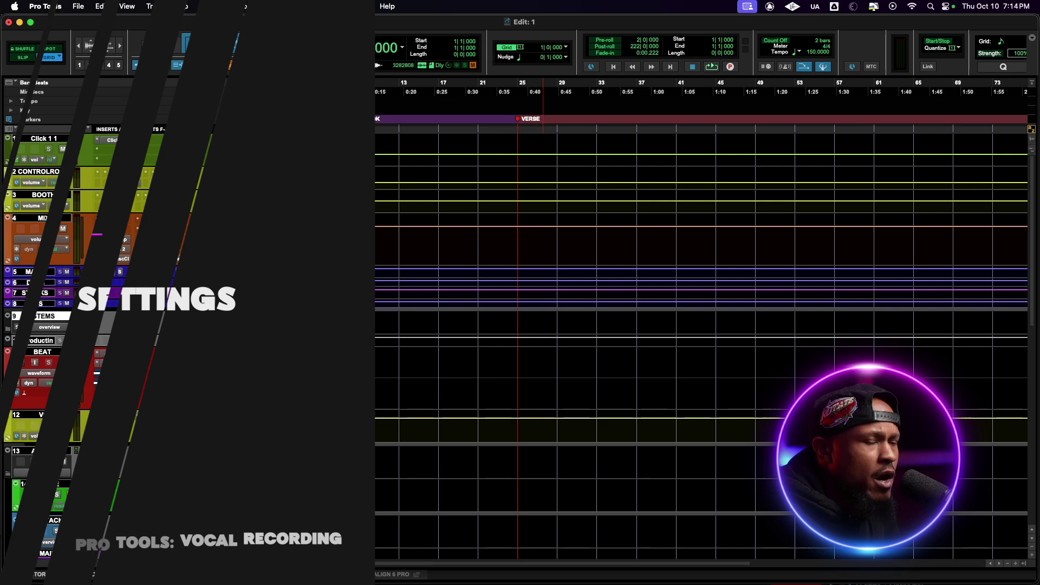
Open the Playback Engine settings and choose Universal Audio Thunderbolt as the playback engine
click(323, 6)
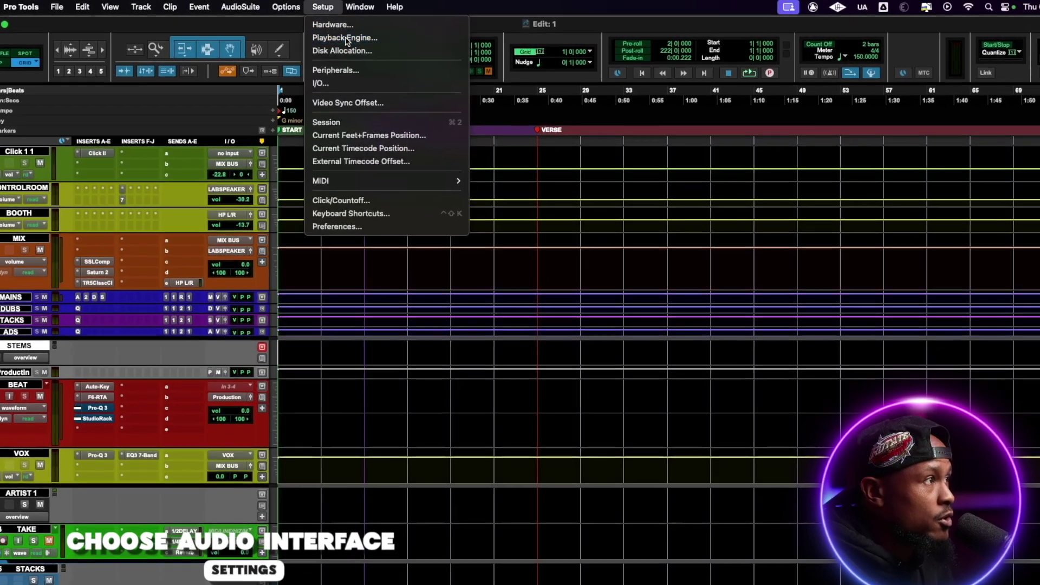
click(342, 37)
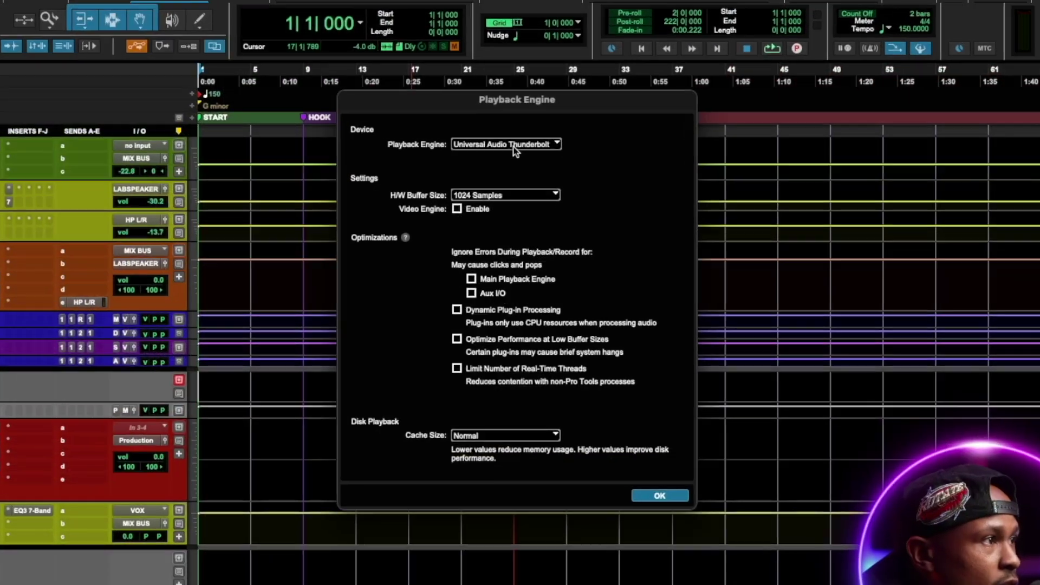
click(514, 146)
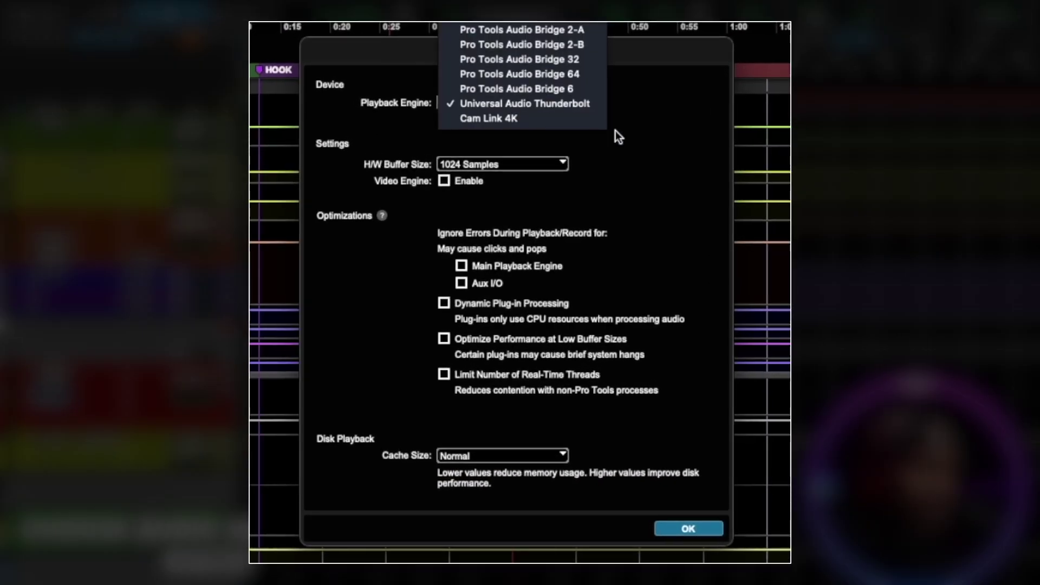
click(617, 131)
click(532, 103)
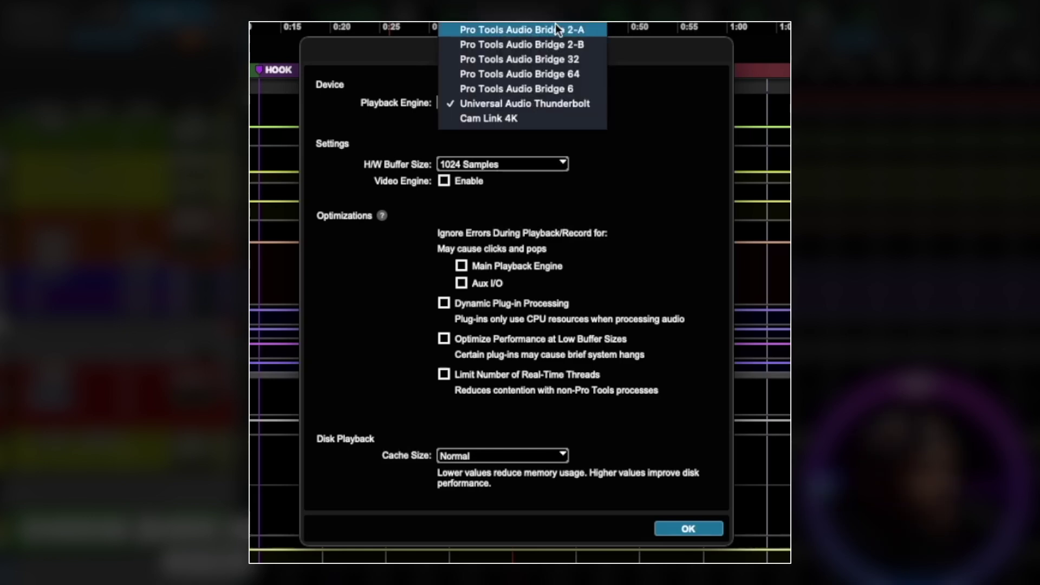
click(548, 104)
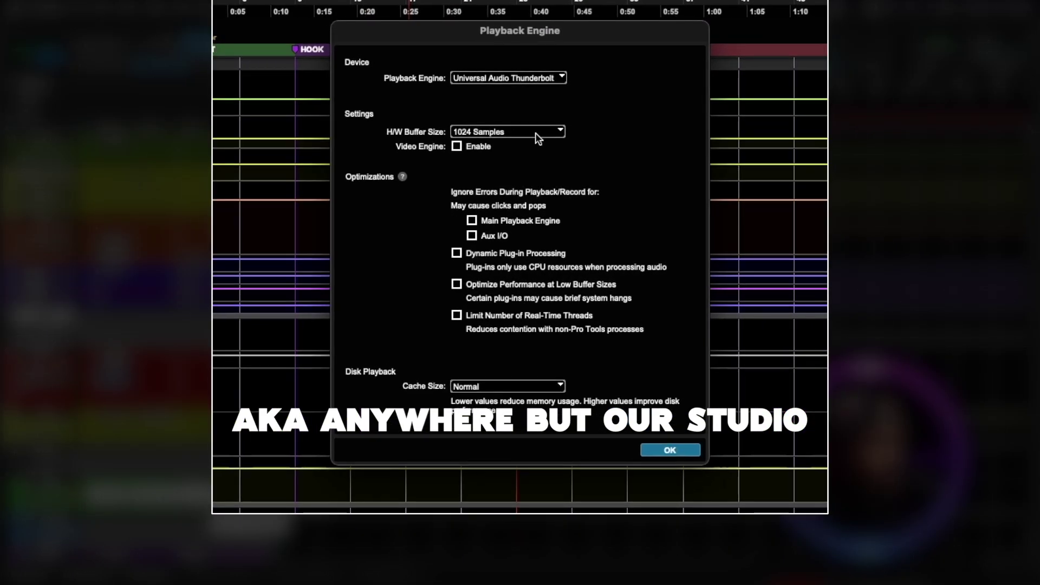
Set the hardware buffer size to 1024 Samples and confirm the Playback Engine settings
click(538, 139)
click(524, 136)
click(525, 140)
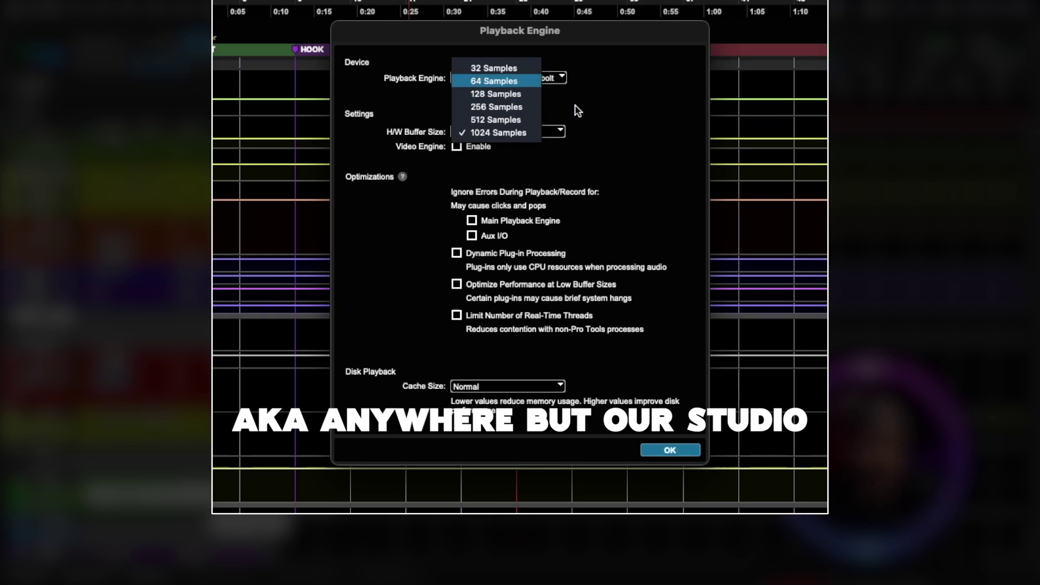
click(575, 128)
click(491, 131)
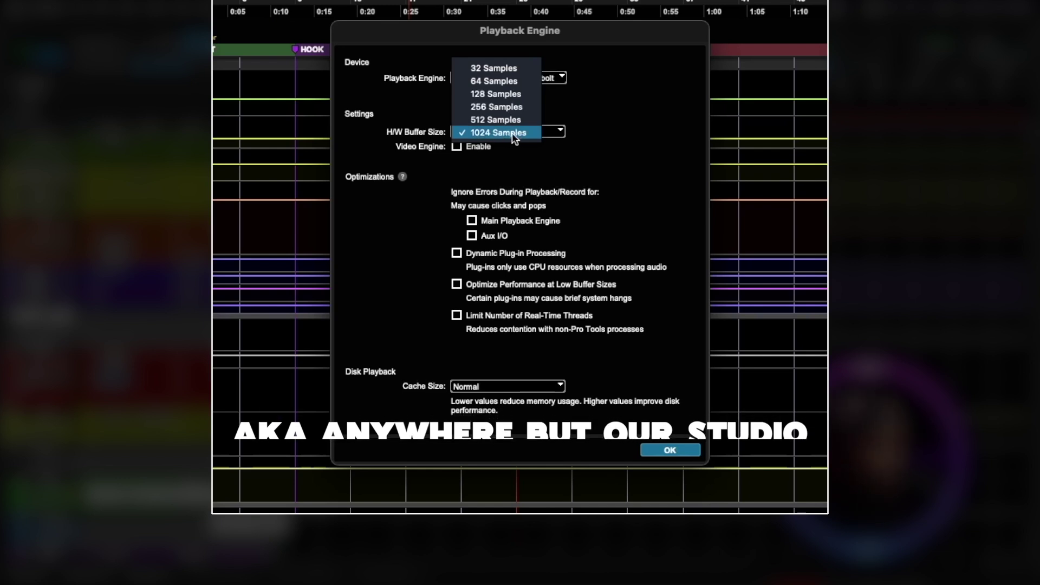
click(491, 132)
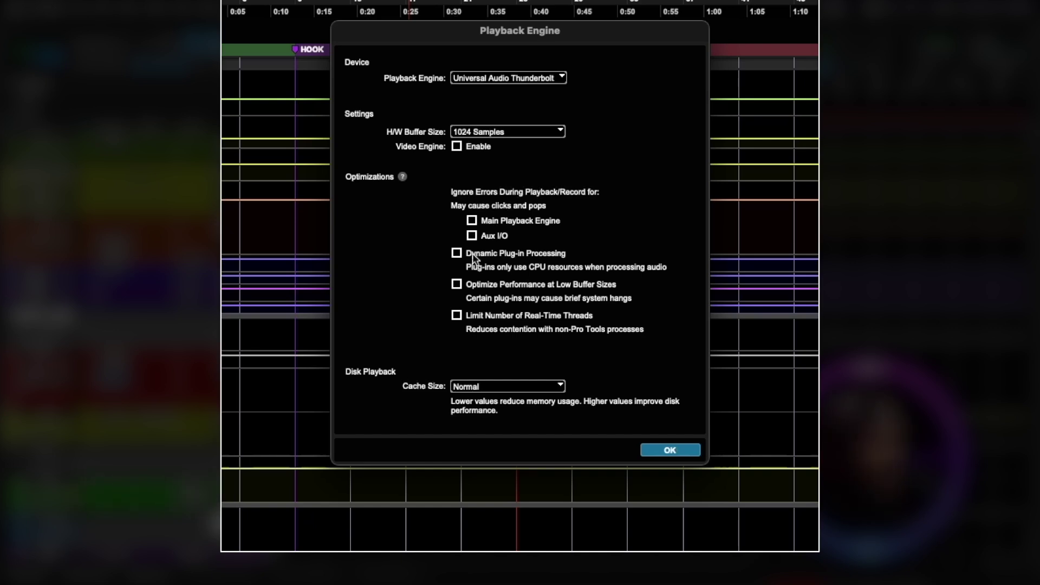
click(496, 133)
key(Escape)
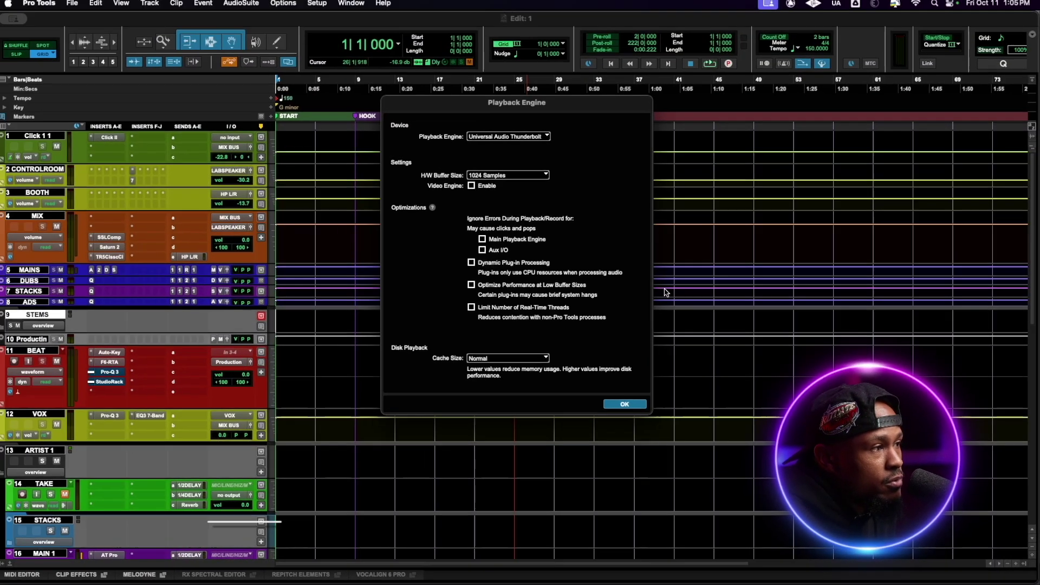
click(631, 402)
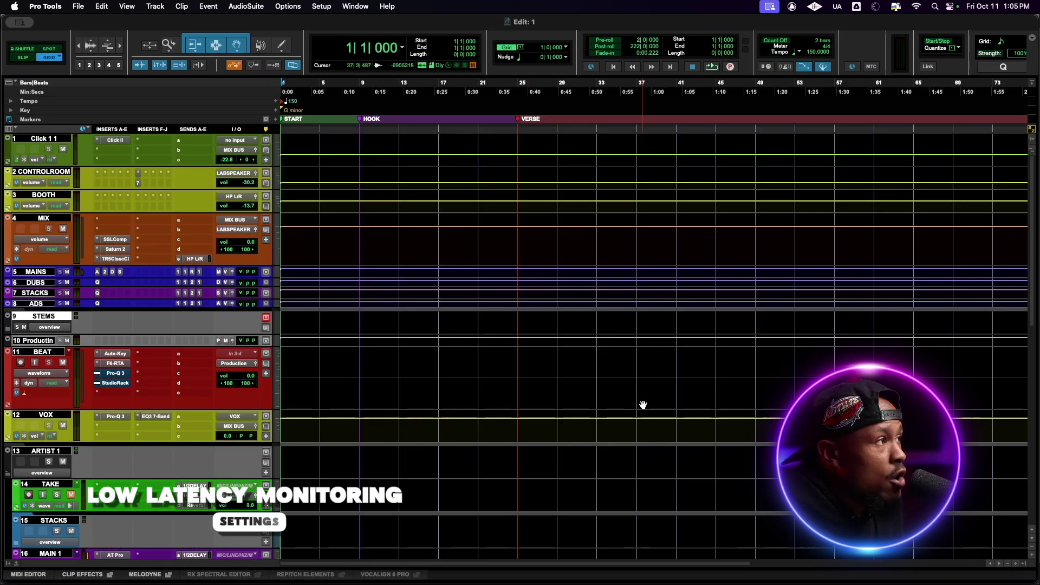
Toggle the Low Latency Monitoring option for the session
click(287, 6)
click(313, 374)
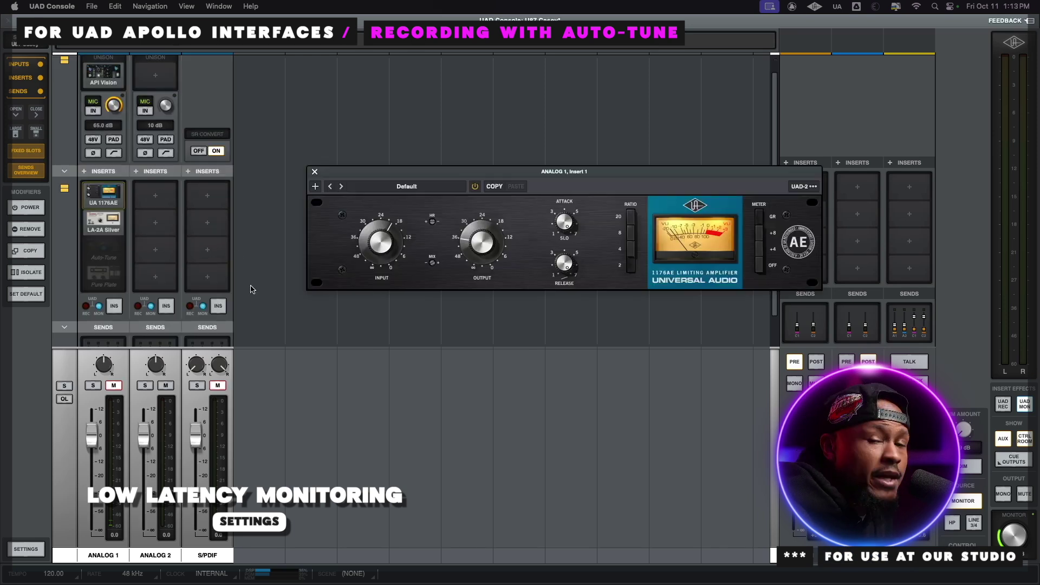
In UAD Console, open the LA-2A Silver and Auto-Tune inserts on ANALOG 1 and inspect that channel's sends
click(105, 222)
click(116, 252)
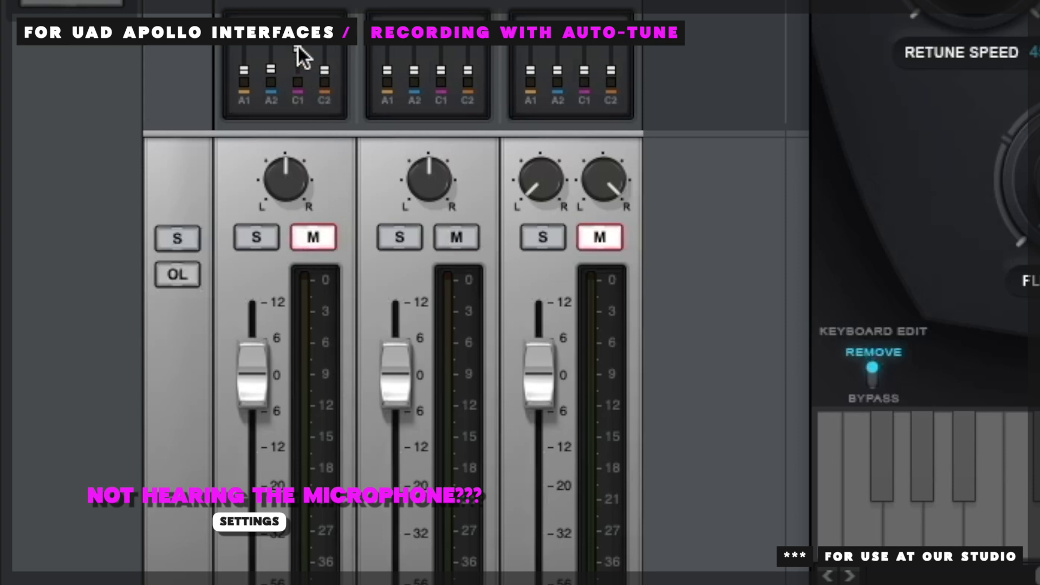
click(294, 60)
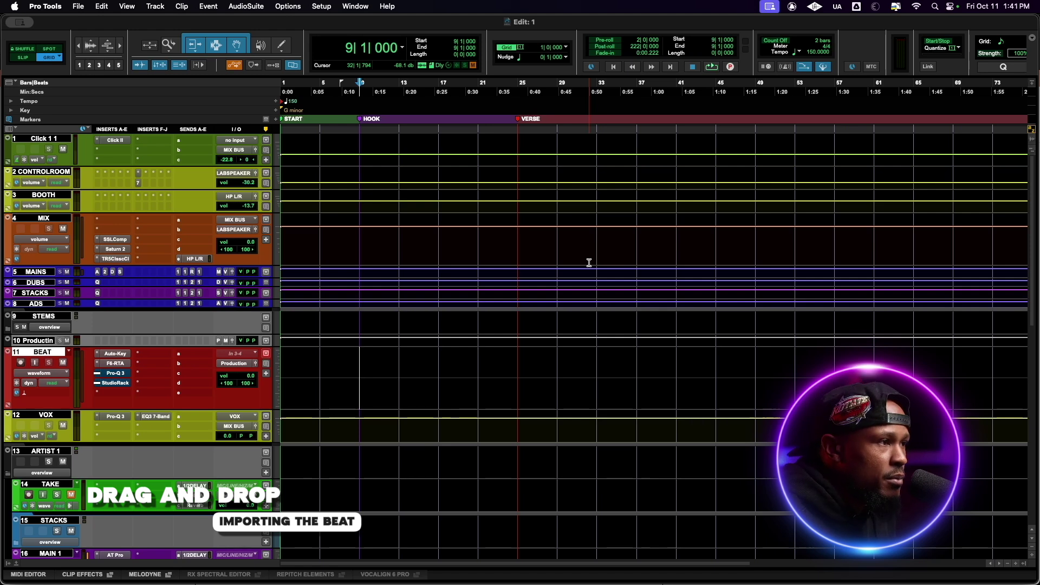
In Pro Tools, import the Chances 141 Cm beat WAV file from the Downloads folder onto the BEAT track at bar 6
mouse_move(679, 581)
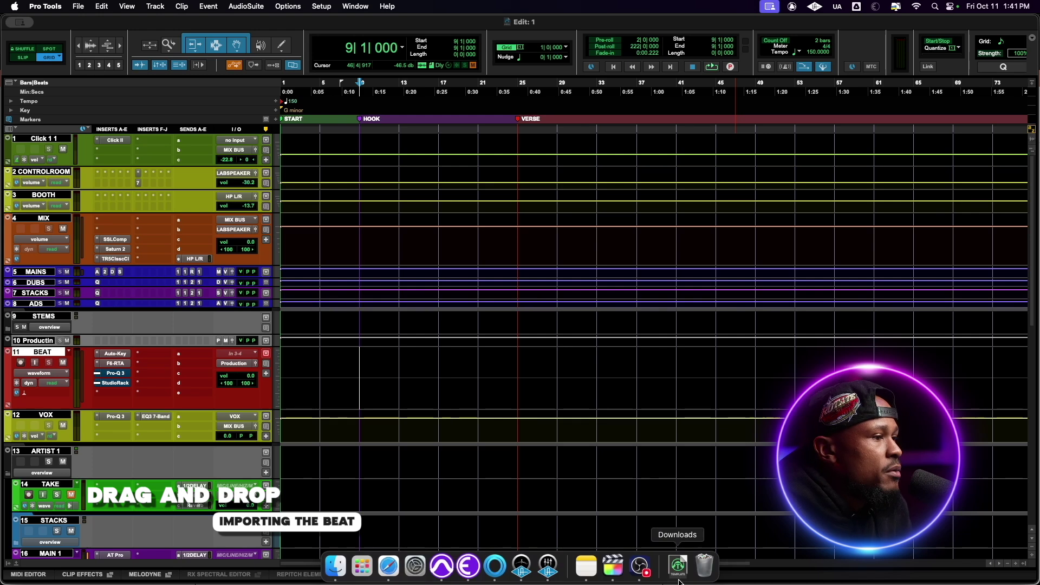
click(685, 578)
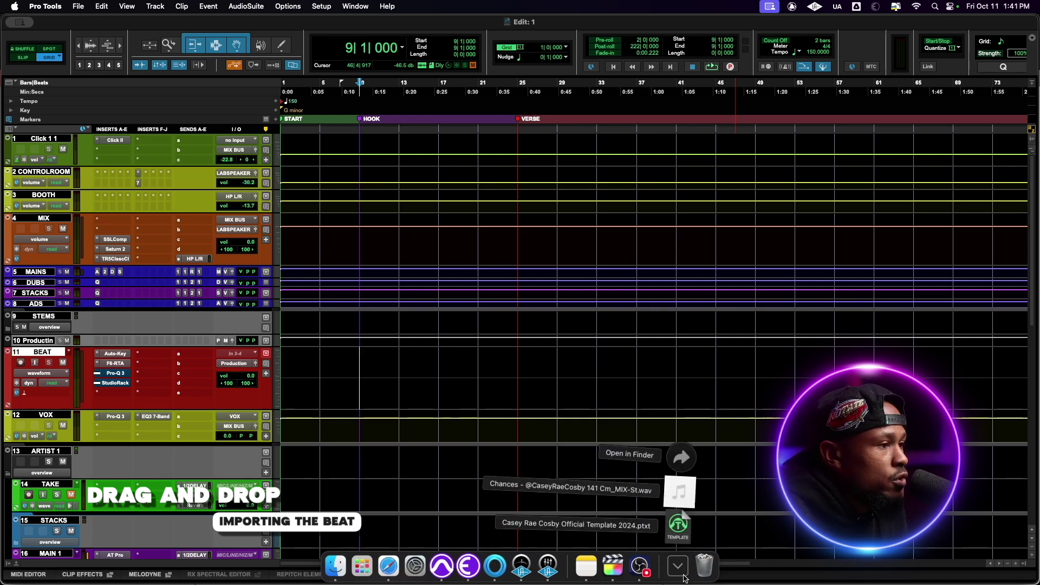
drag(676, 494, 332, 364)
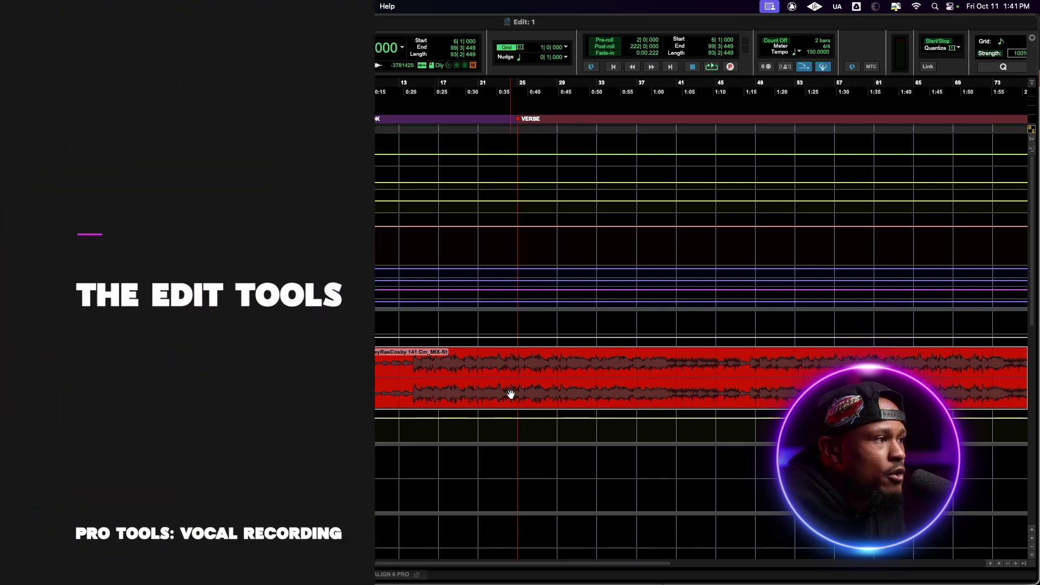
Activate the Smart Tool and select portions of the beat clip, about bars 24 to 26 and bars 28 to 33
drag(511, 394, 527, 393)
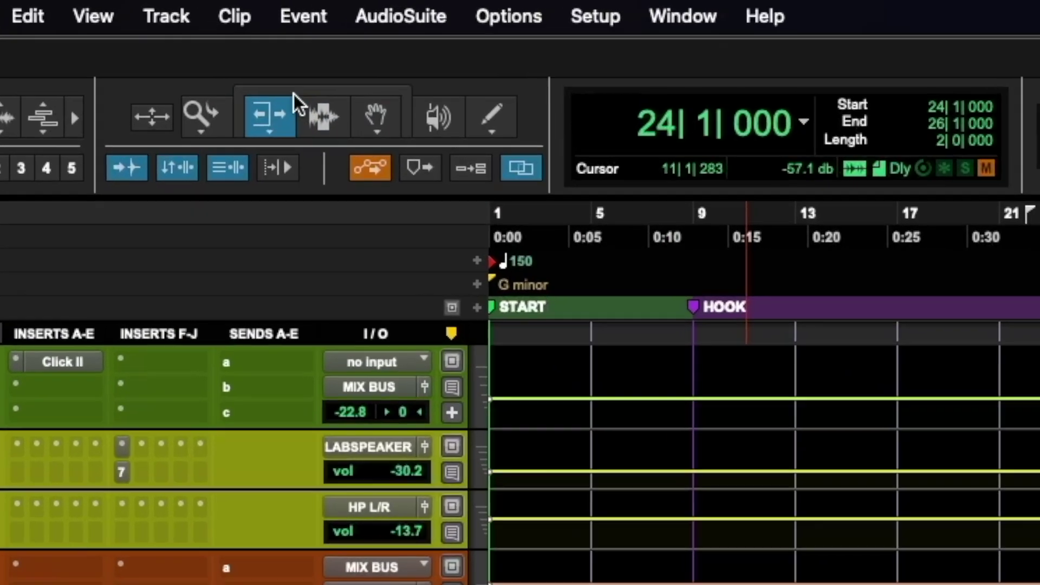
click(202, 43)
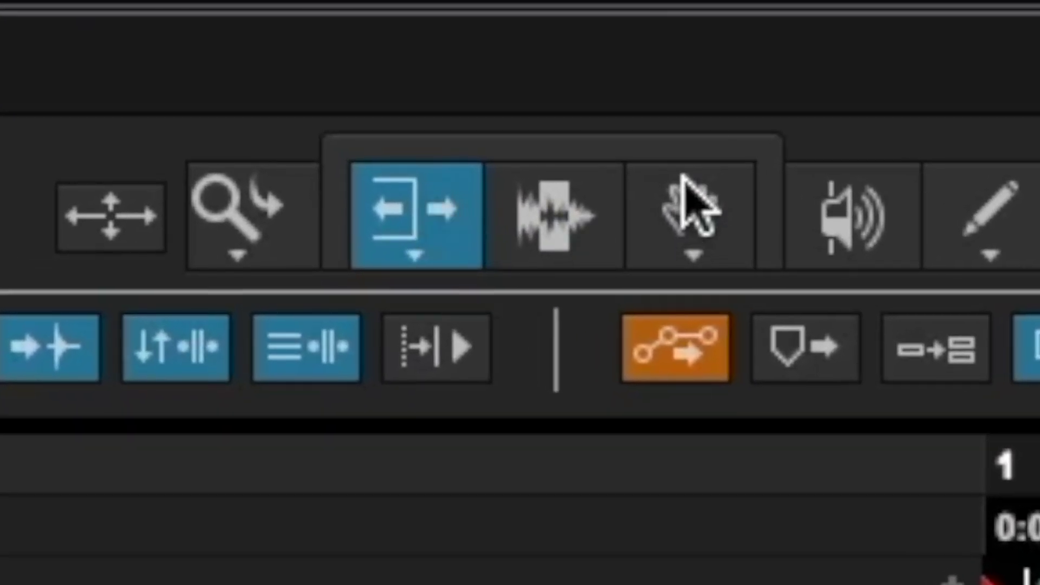
click(643, 147)
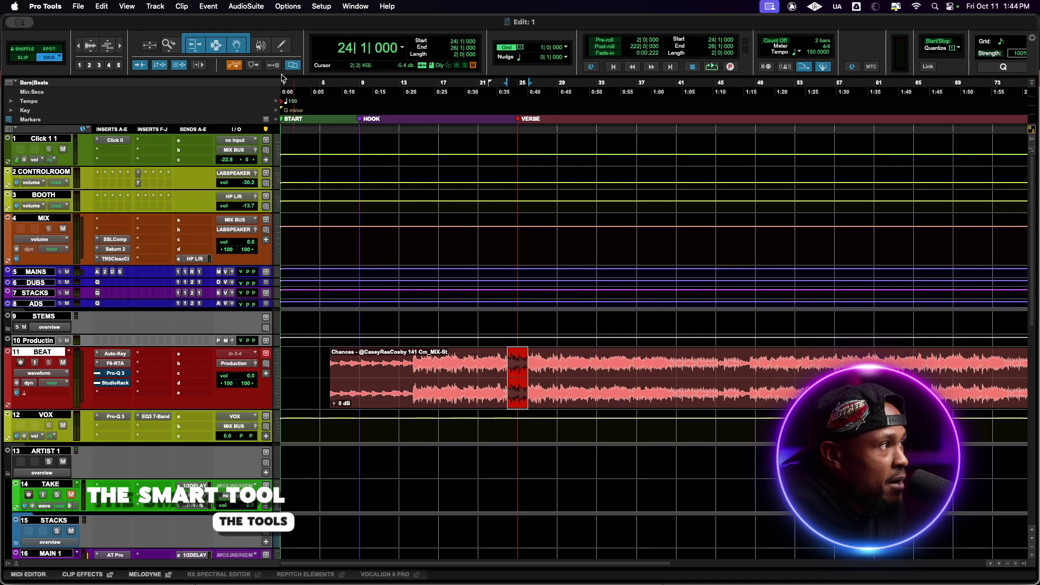
click(554, 374)
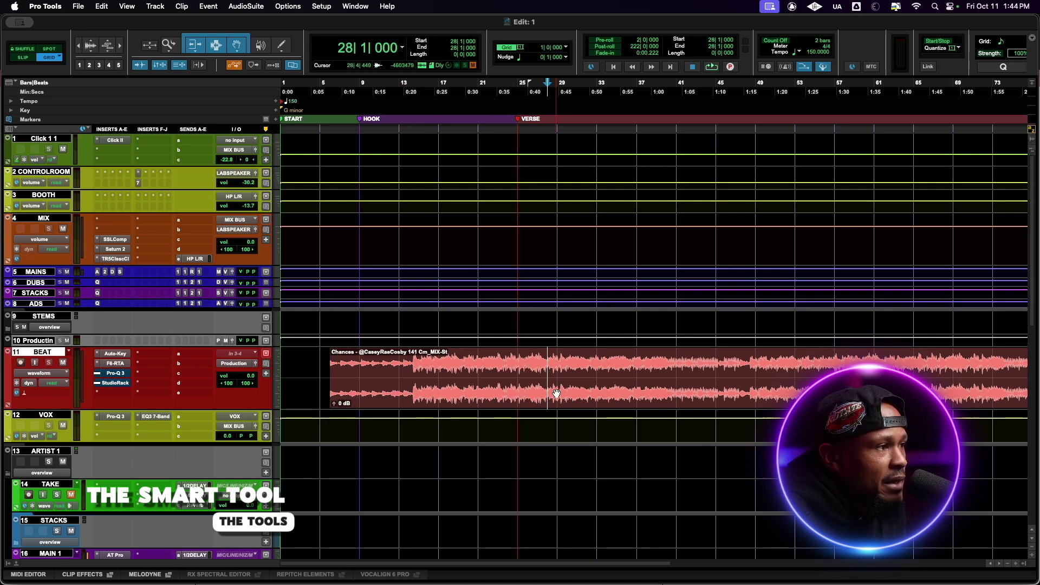
drag(547, 354, 602, 359)
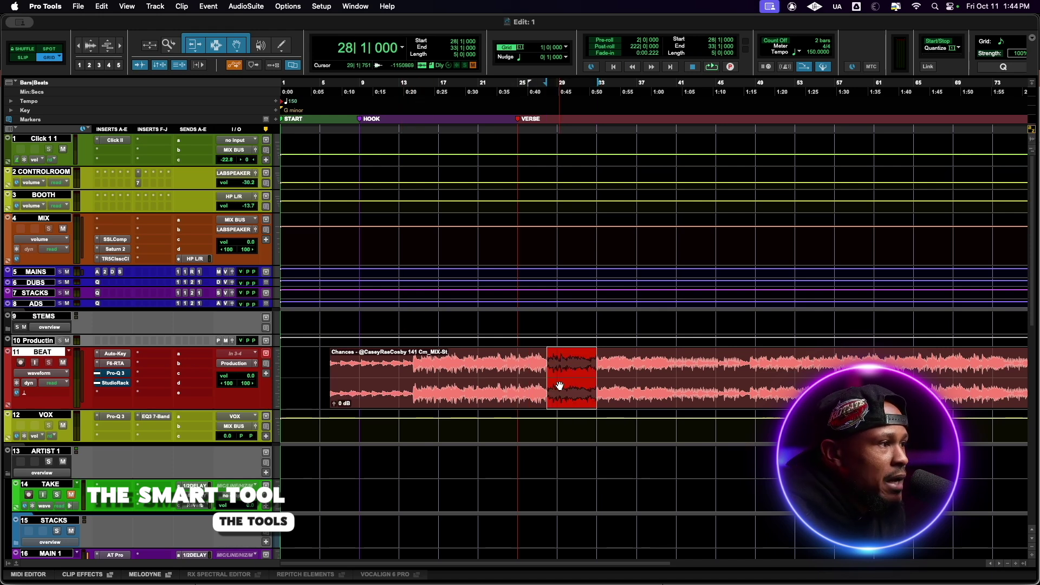
Select the whole beat clip and move it to bar 1, trying the move in both Grid and Slip modes
click(541, 395)
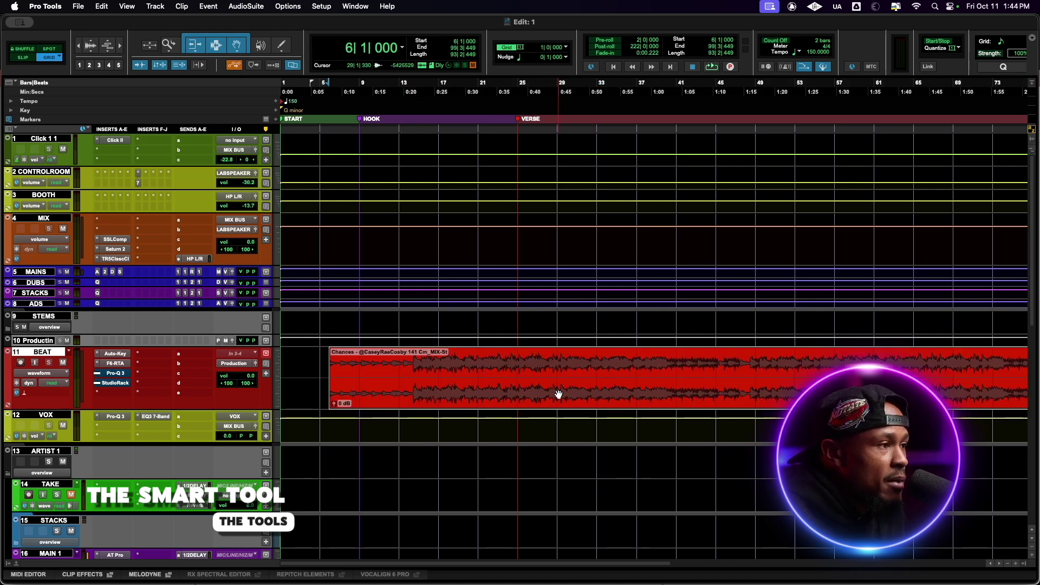
drag(582, 401, 468, 395)
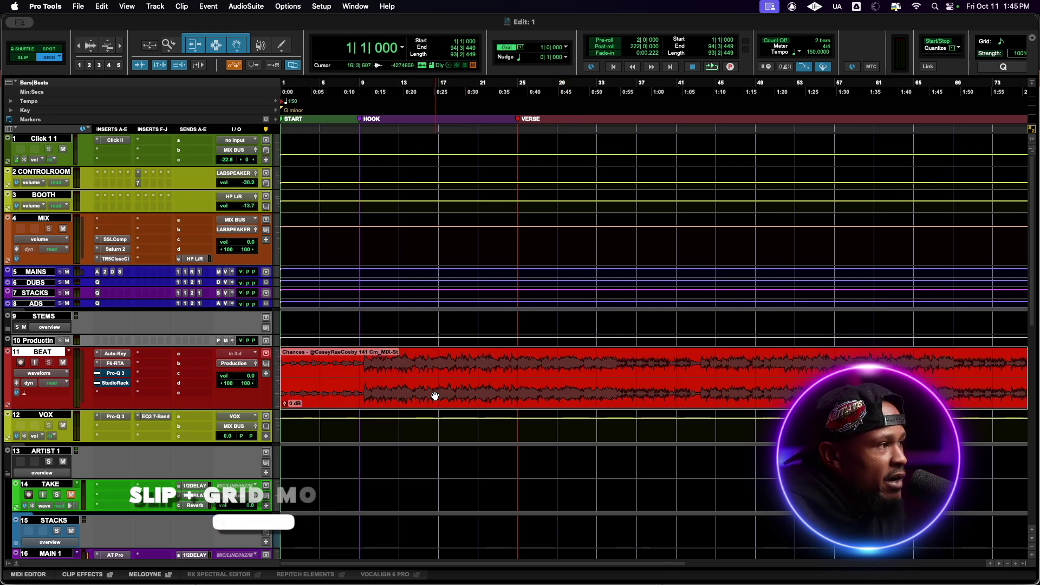
drag(427, 394, 406, 395)
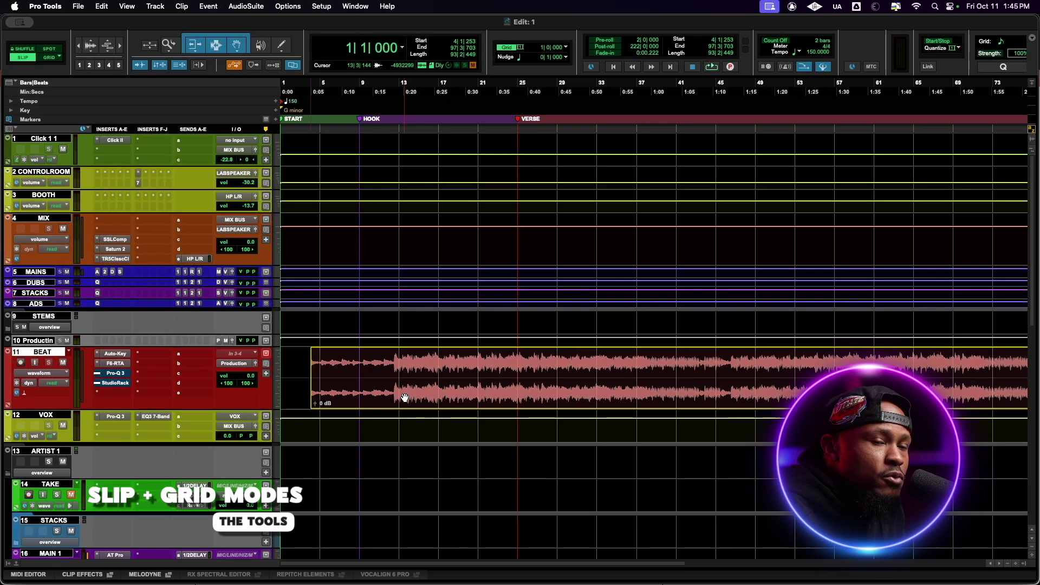
drag(406, 398, 378, 395)
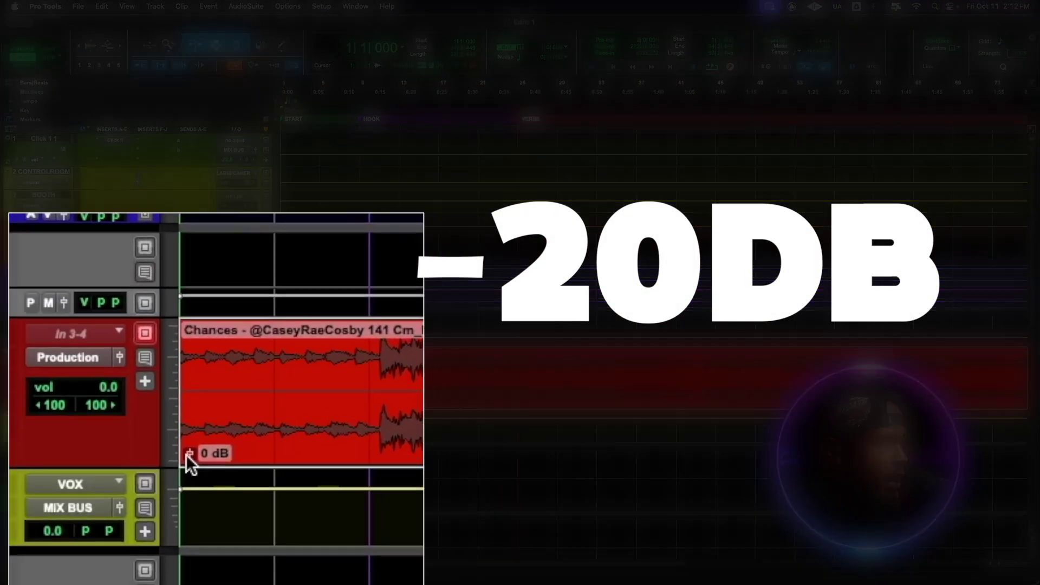
Lower the clip gain of the beat clip on the BEAT track to -20.0 dB
drag(285, 404, 282, 412)
drag(156, 486, 156, 504)
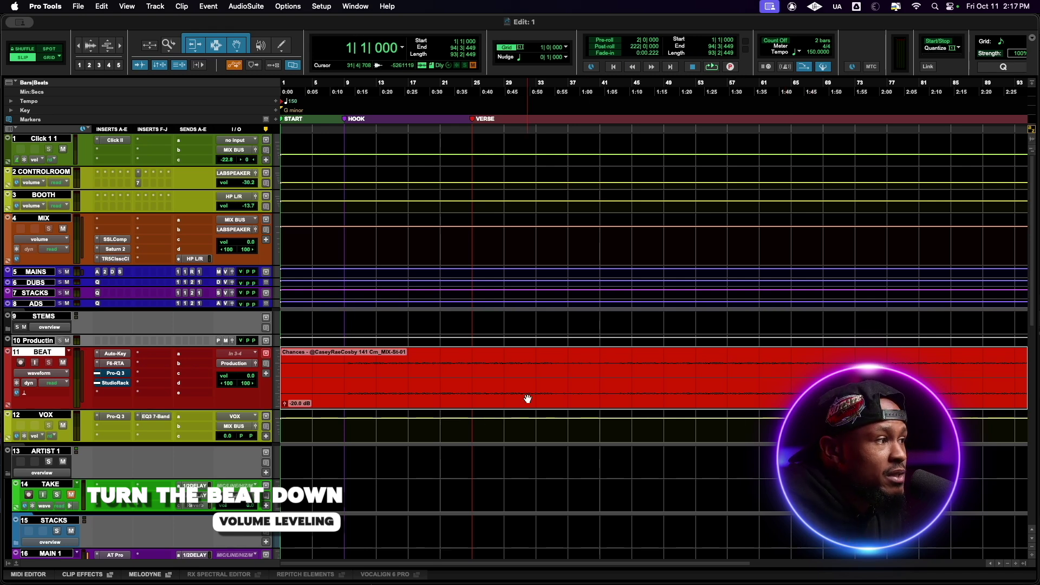
scroll(530, 399, up, 5)
scroll(418, 371, down, 5)
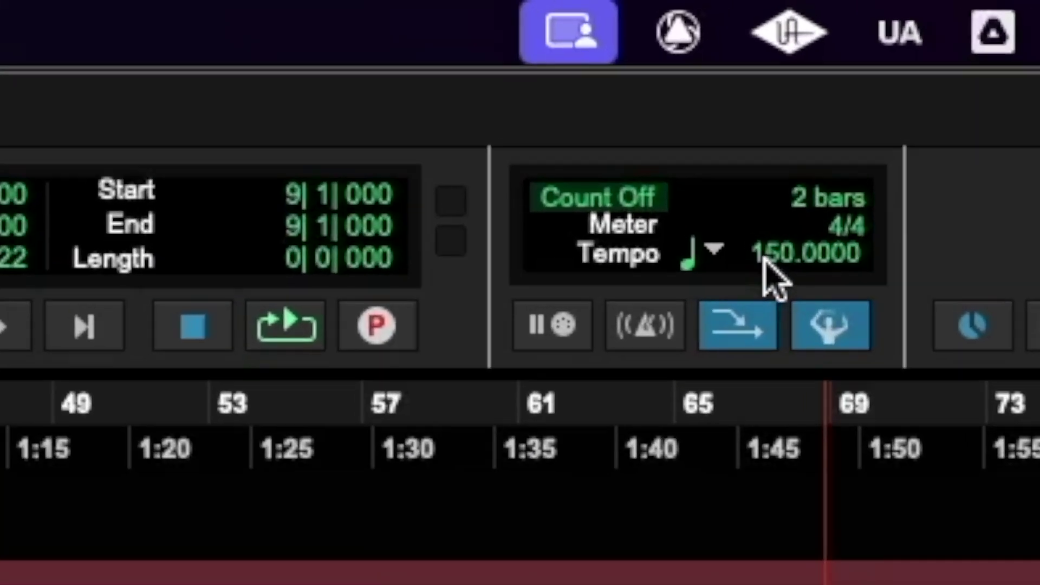
Set the session tempo to 141 BPM
click(769, 261)
text(141)
key(Return)
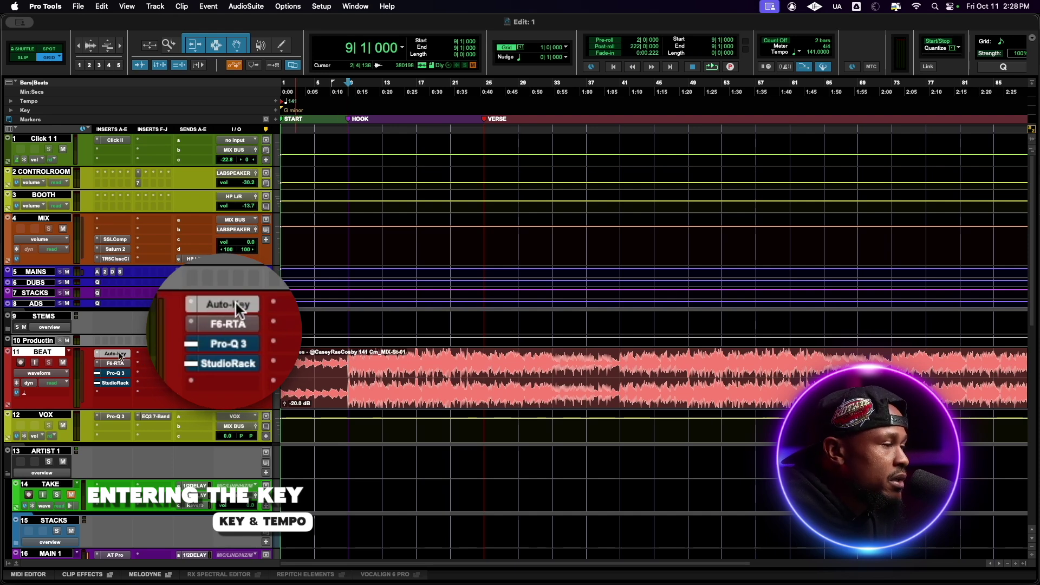
Set Auto-Key on the BEAT track to C Minor, send the key to Auto-Tune, and open Auto-Tune Pro on MAIN 1
click(115, 353)
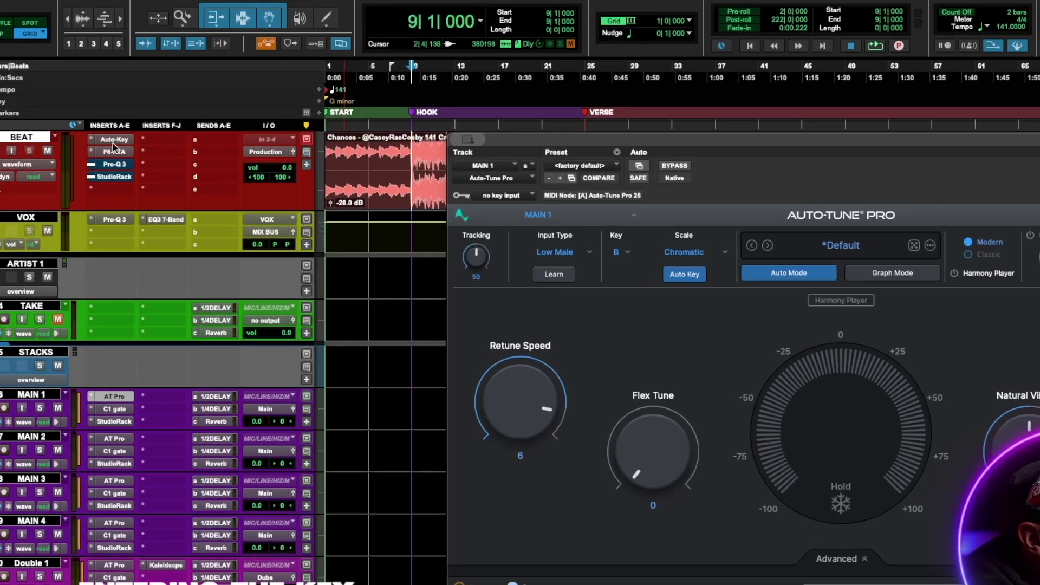
click(115, 140)
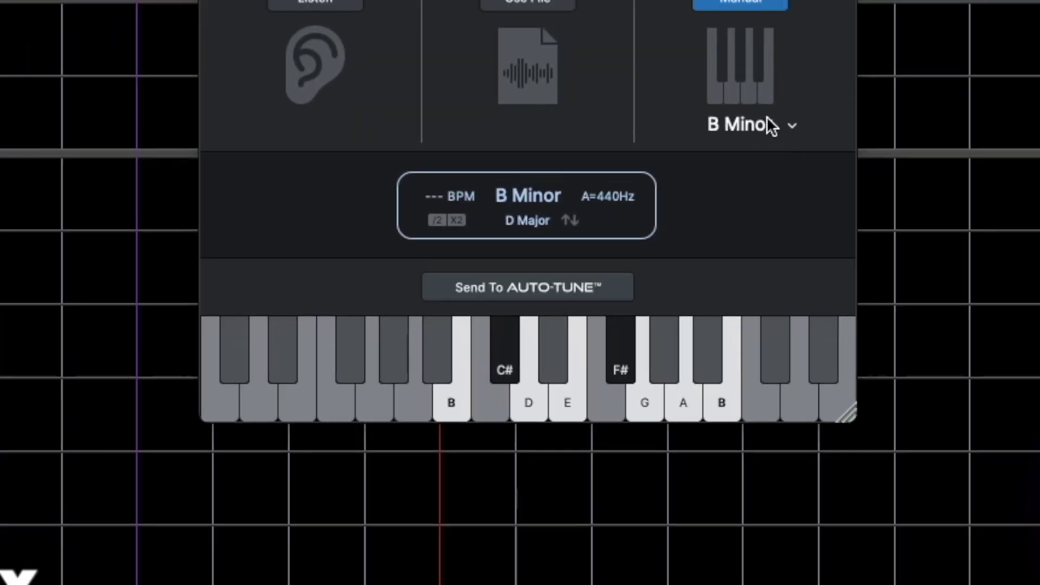
click(905, 158)
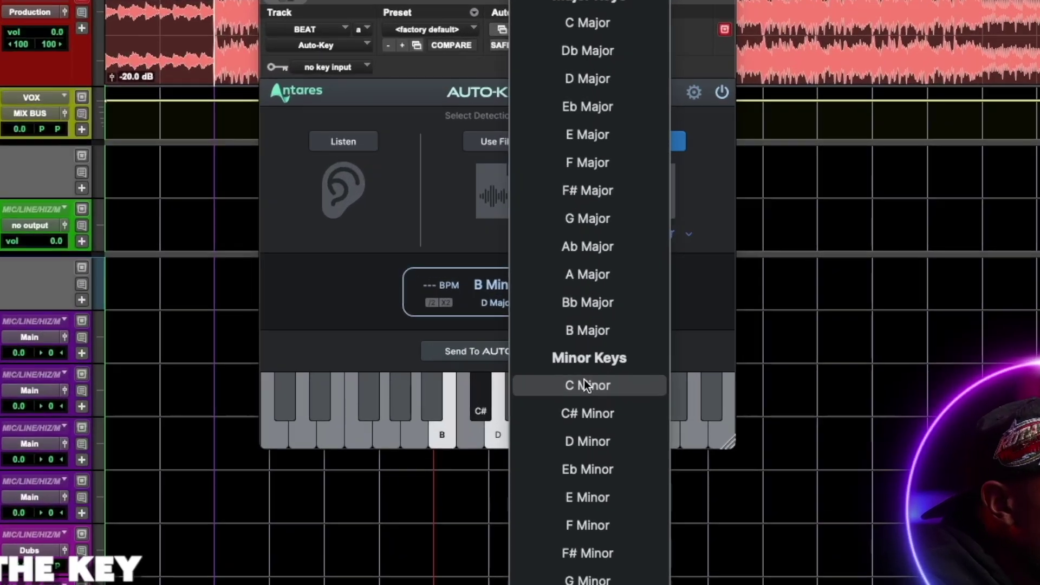
click(611, 367)
click(415, 325)
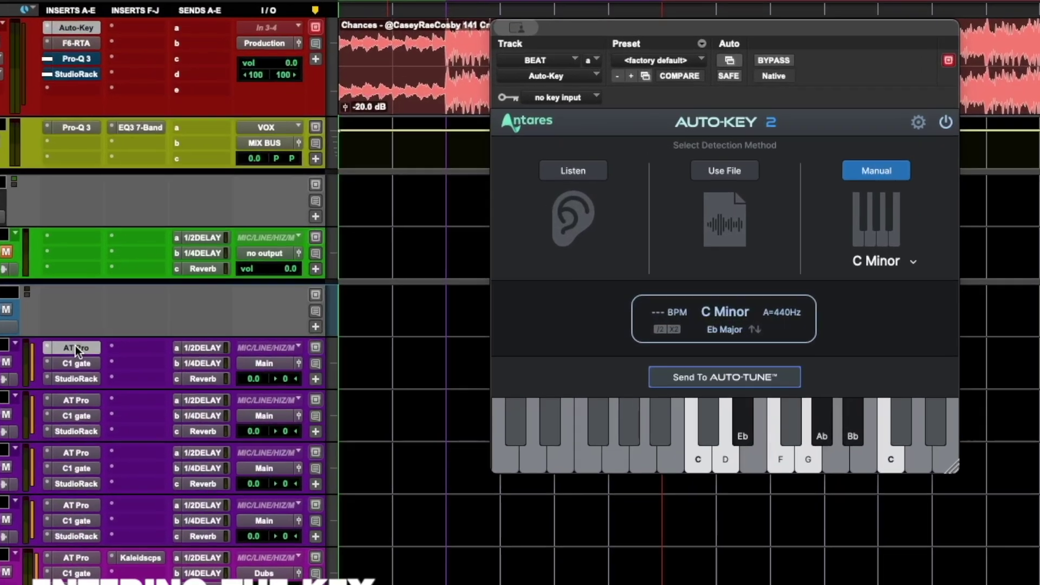
click(115, 342)
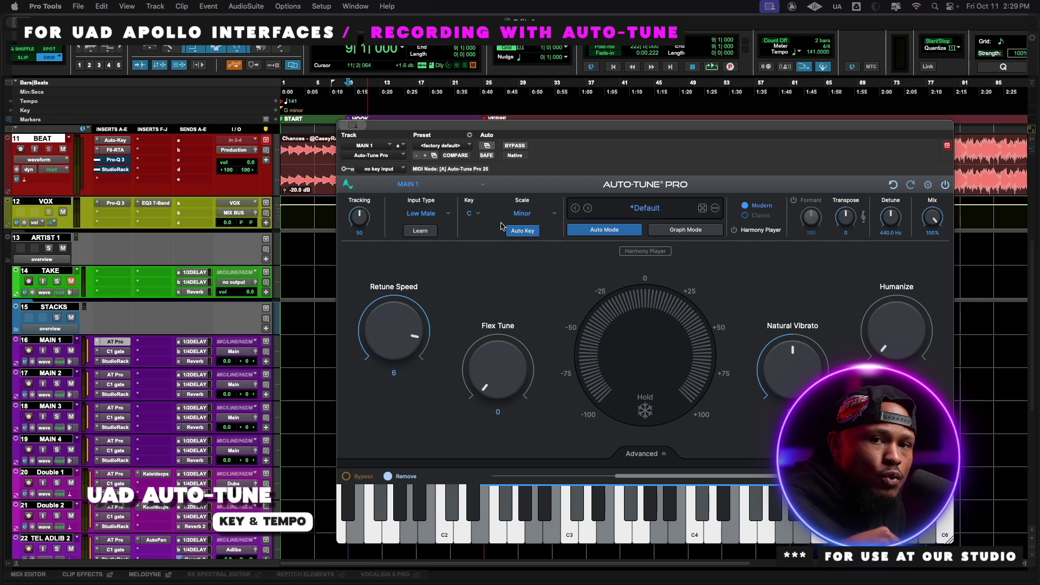
In UAD Console, set Auto-Tune Realtime Advanced on ANALOG 1 to a retune speed of 16 and the Low Male input type
click(548, 567)
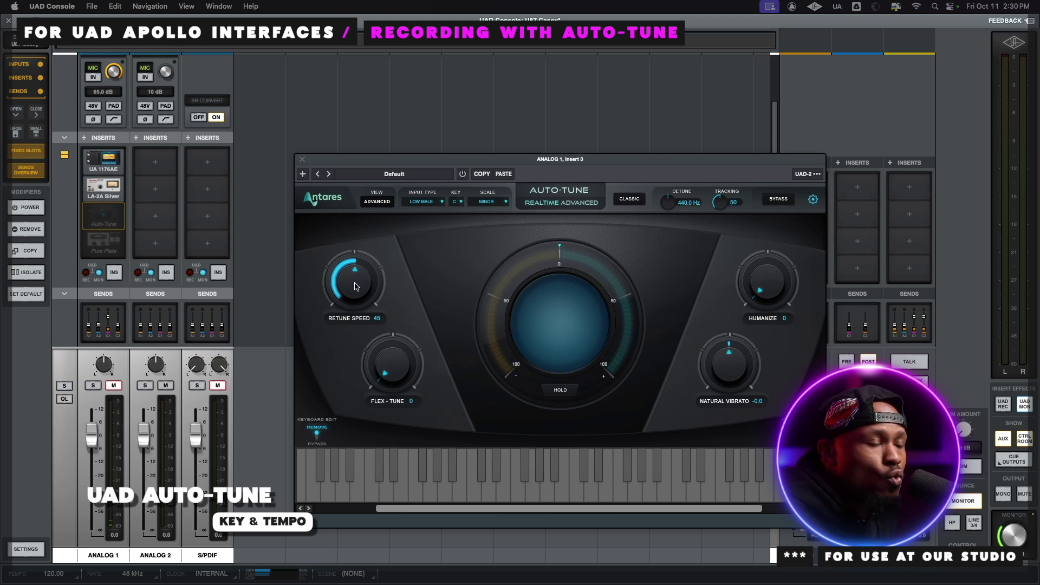
drag(355, 287, 353, 279)
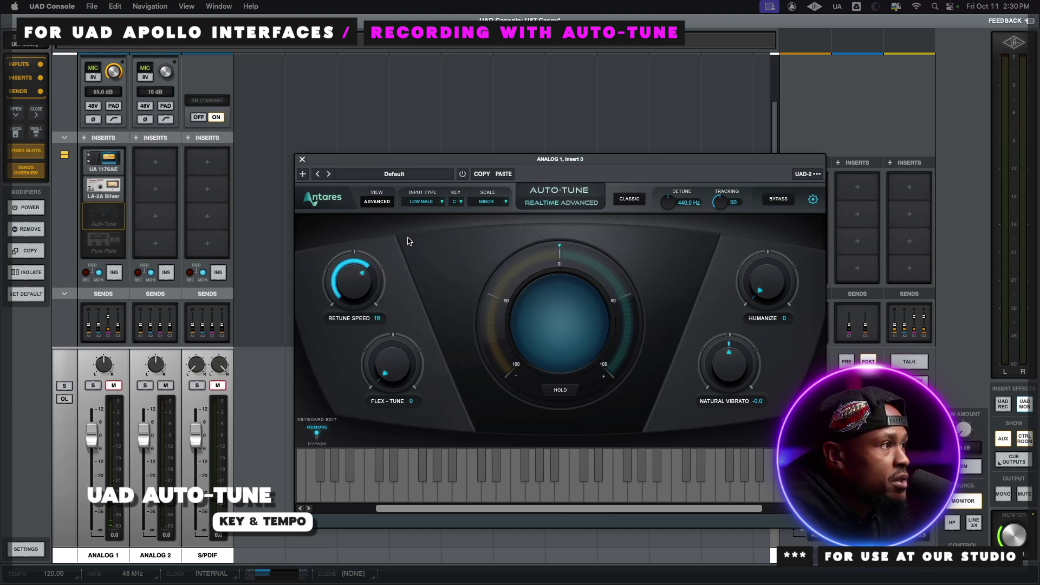
click(432, 203)
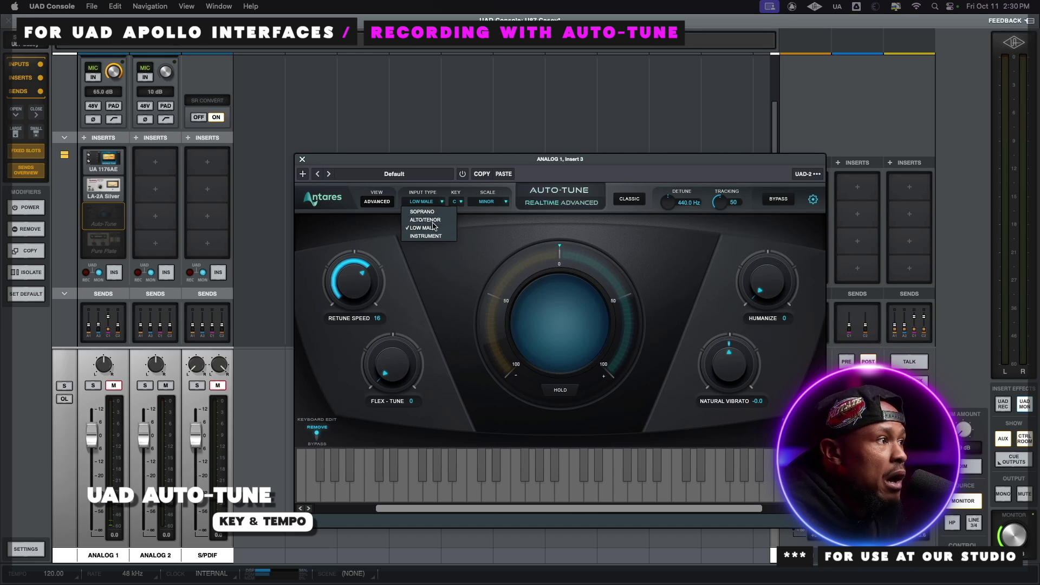
click(434, 228)
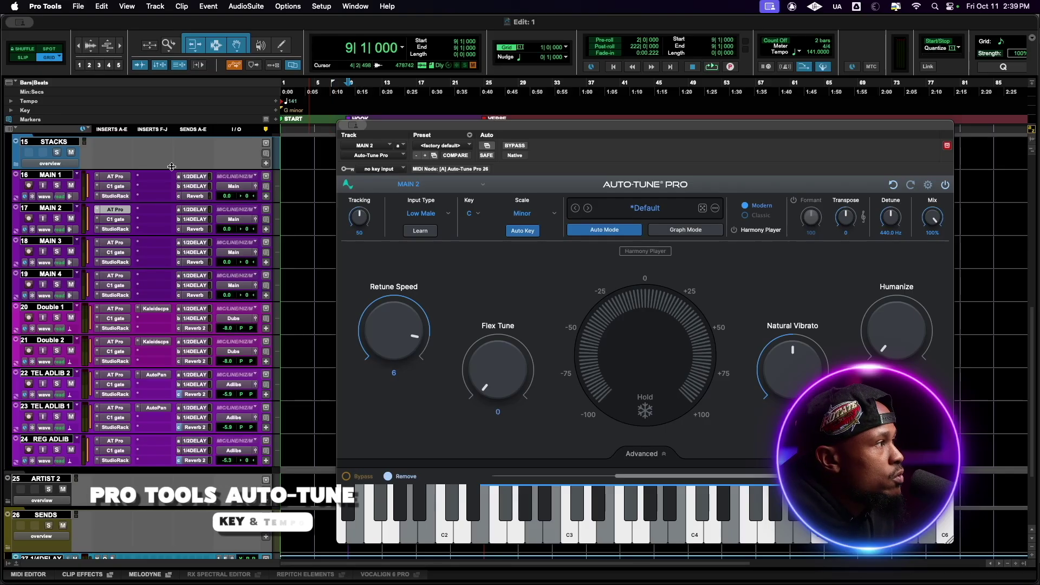
In Pro Tools, check the Auto-Tune Pro inserts on MAIN 1 and MAIN 2, and show the Groups list
click(114, 176)
click(120, 211)
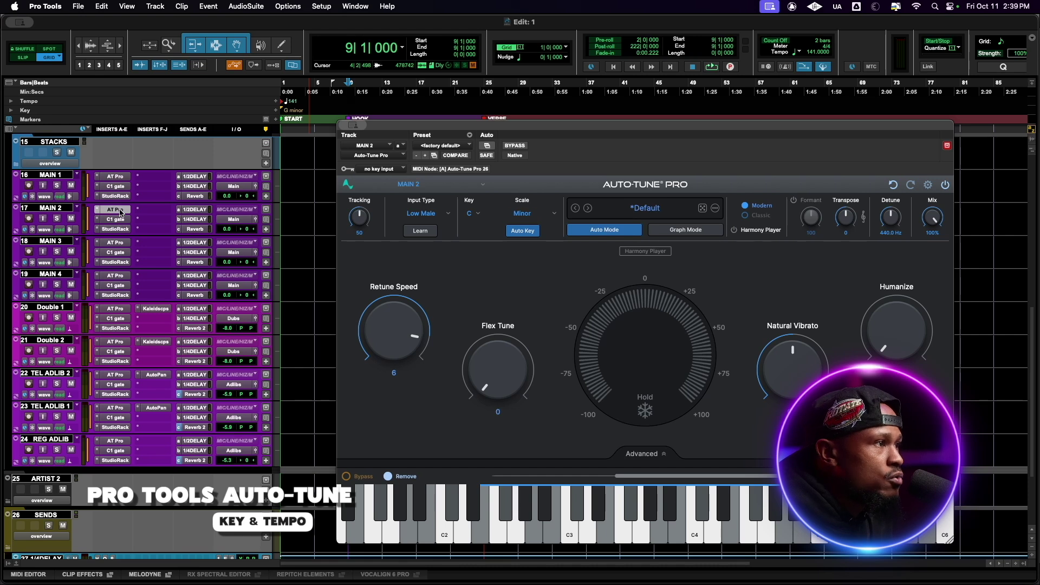
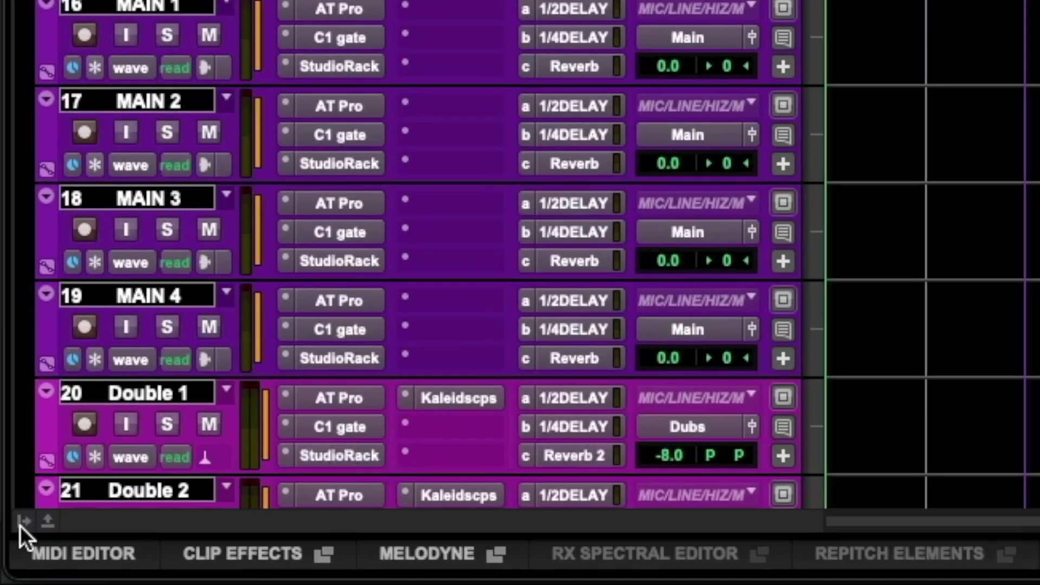
click(21, 526)
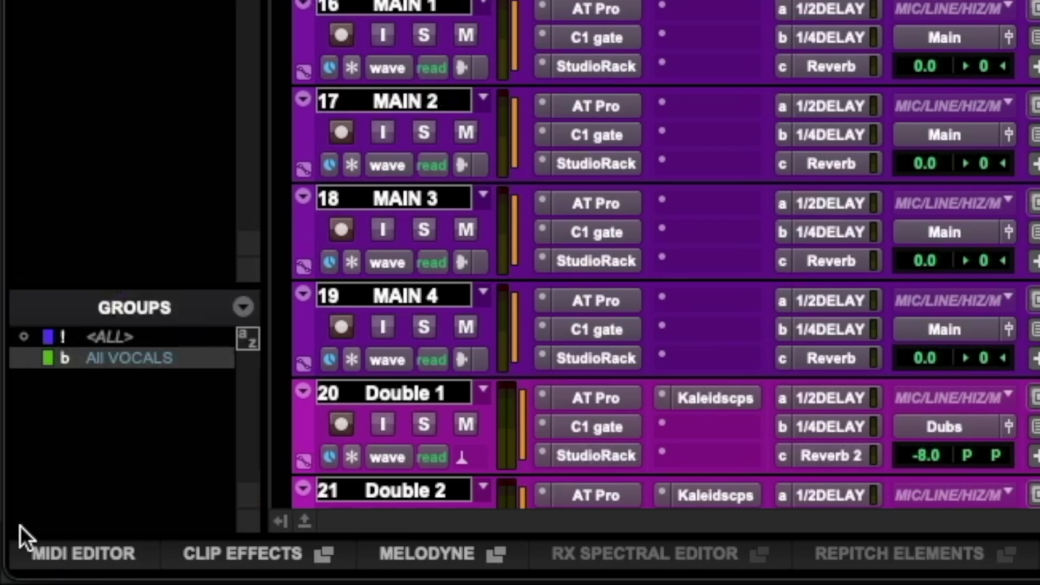
Turn off Suspend All Groups to make the All VOCALS group active
click(242, 307)
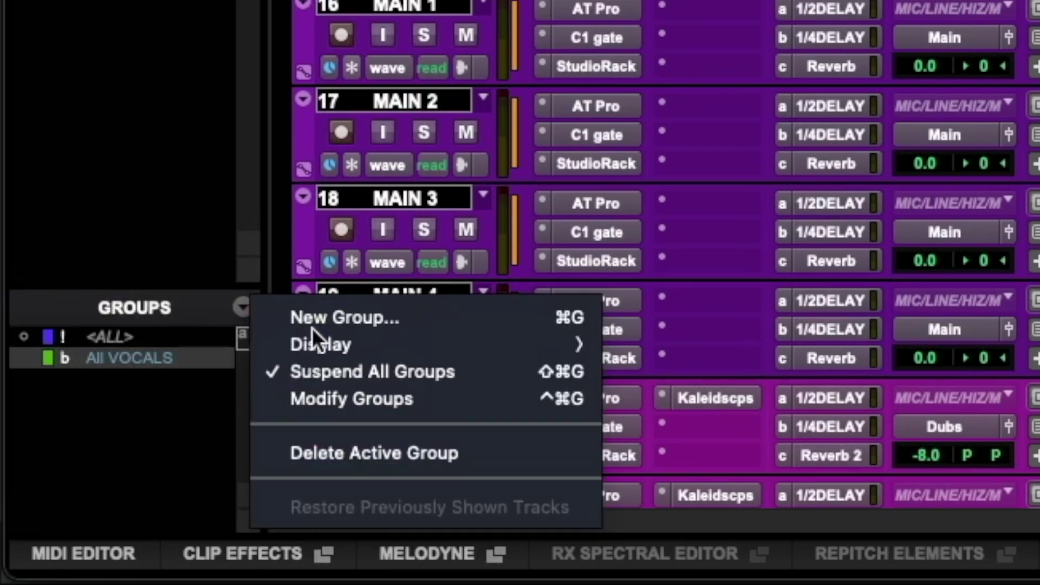
click(307, 372)
click(248, 308)
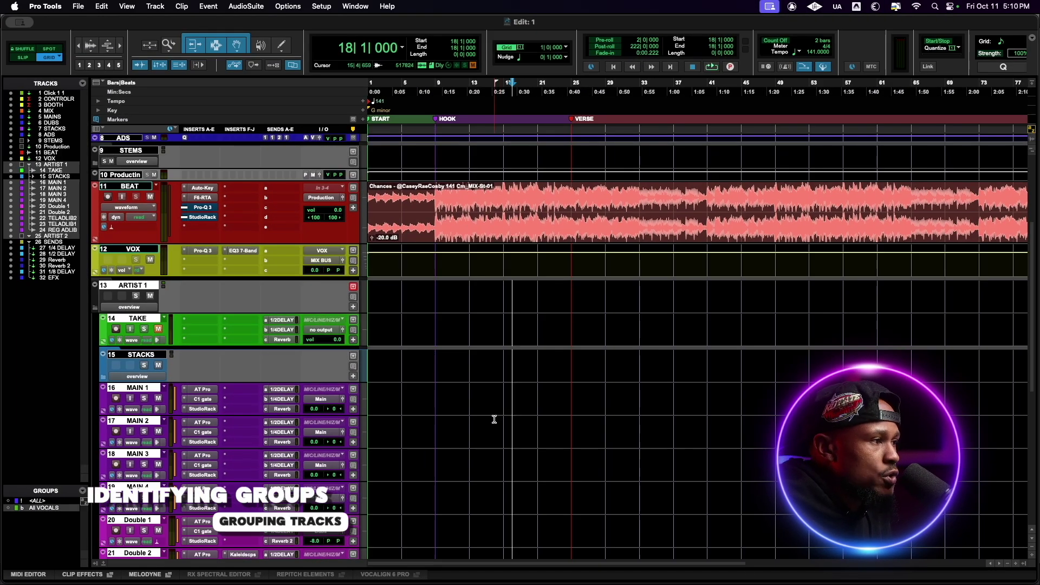
Compare the edit selection across the vocal tracks with all groups suspended and with grouping reactivated
click(469, 421)
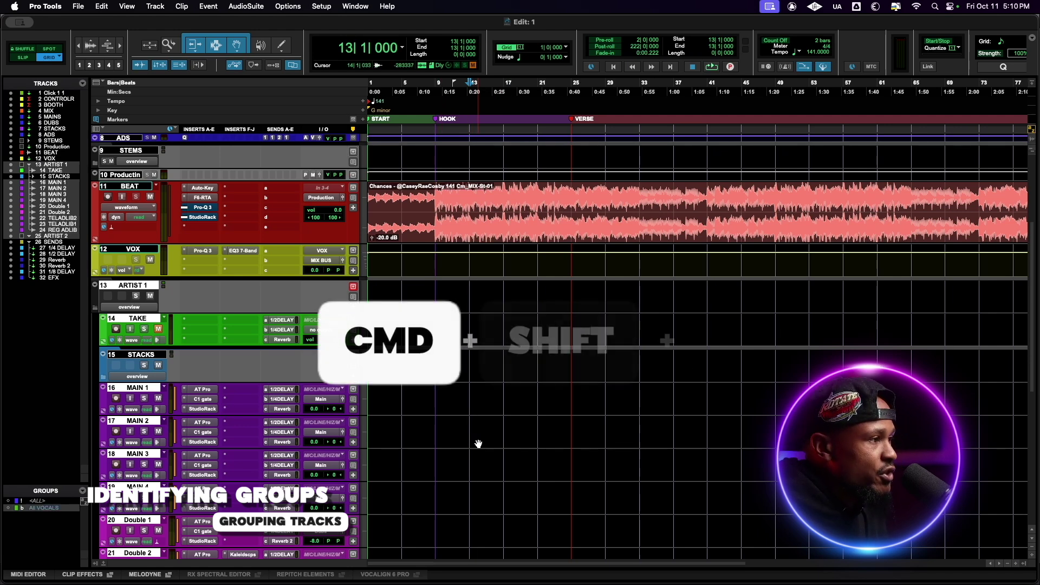
click(452, 432)
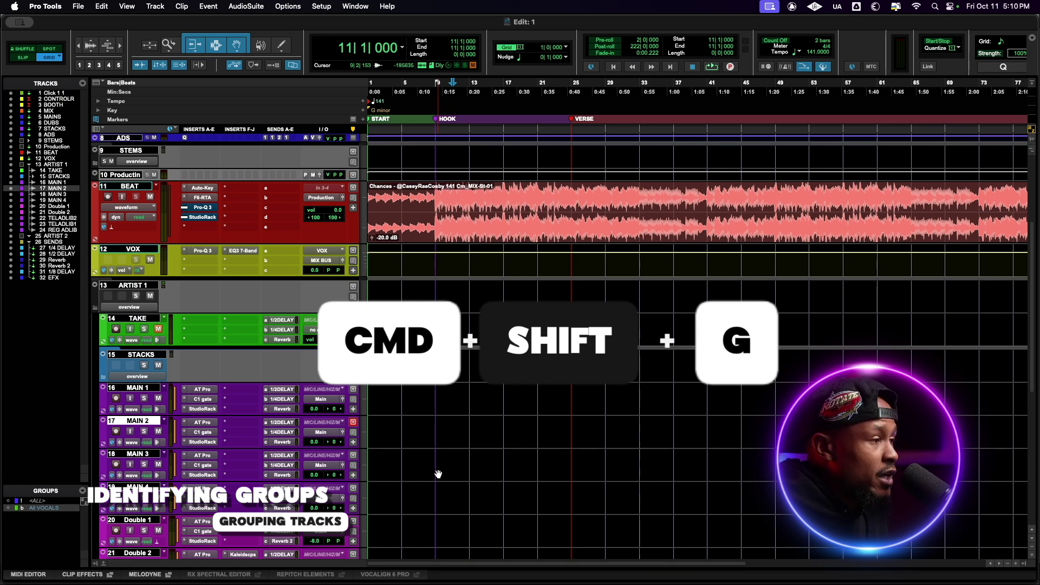
click(490, 423)
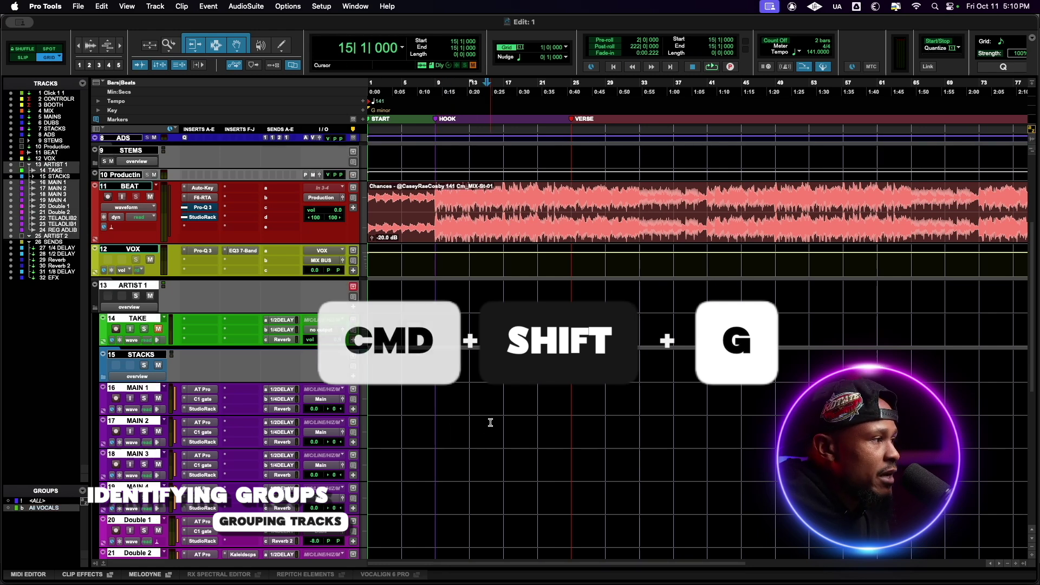
Set the Auto-Tune Pro retune speed on MAIN 1 to 0, and check the linked setting on MAIN 2
scroll(494, 425, down, 10)
scroll(494, 426, up, 5)
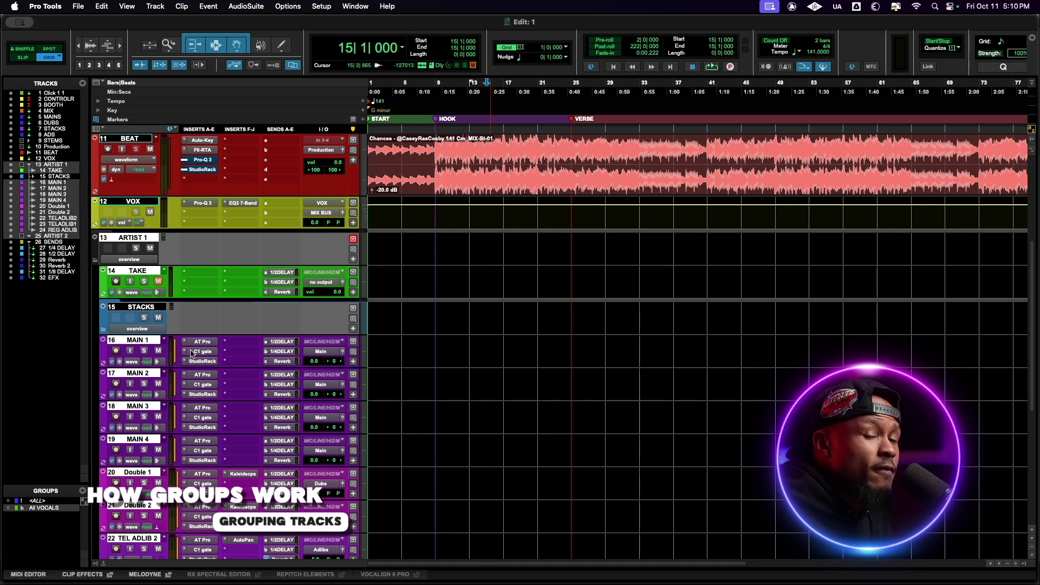
scroll(234, 365, down, 5)
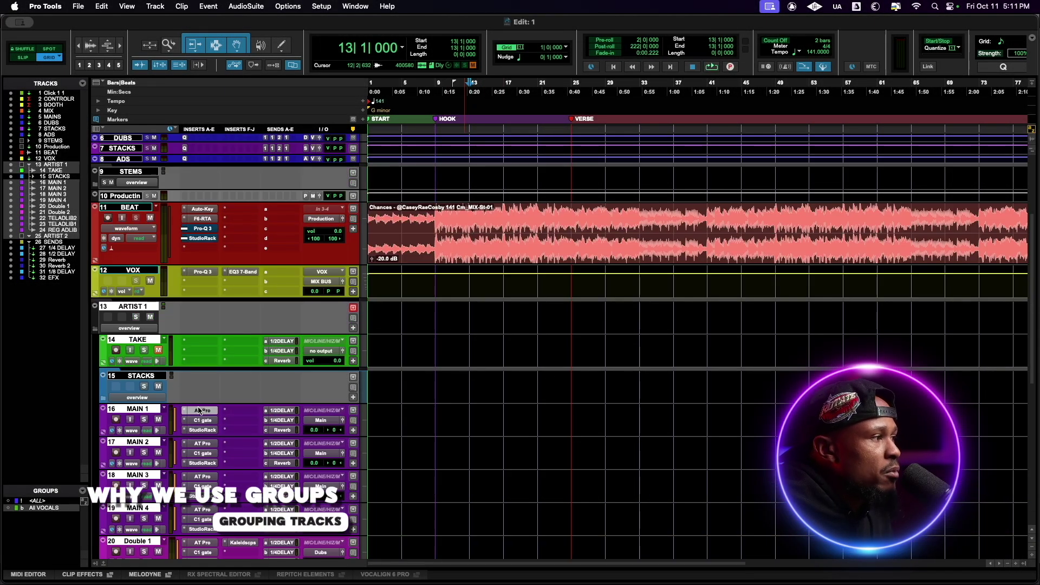
click(199, 411)
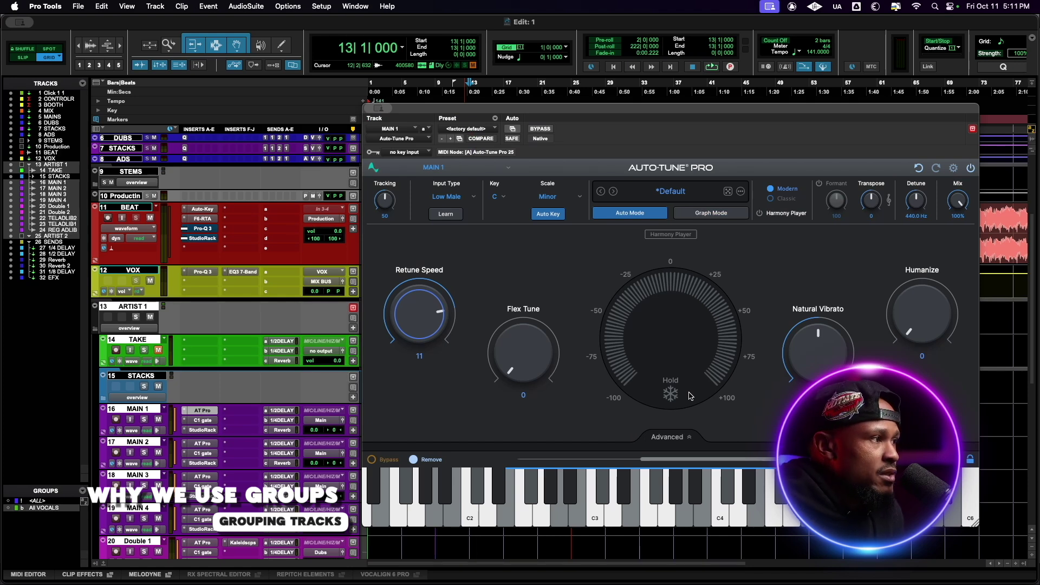
drag(409, 325, 431, 259)
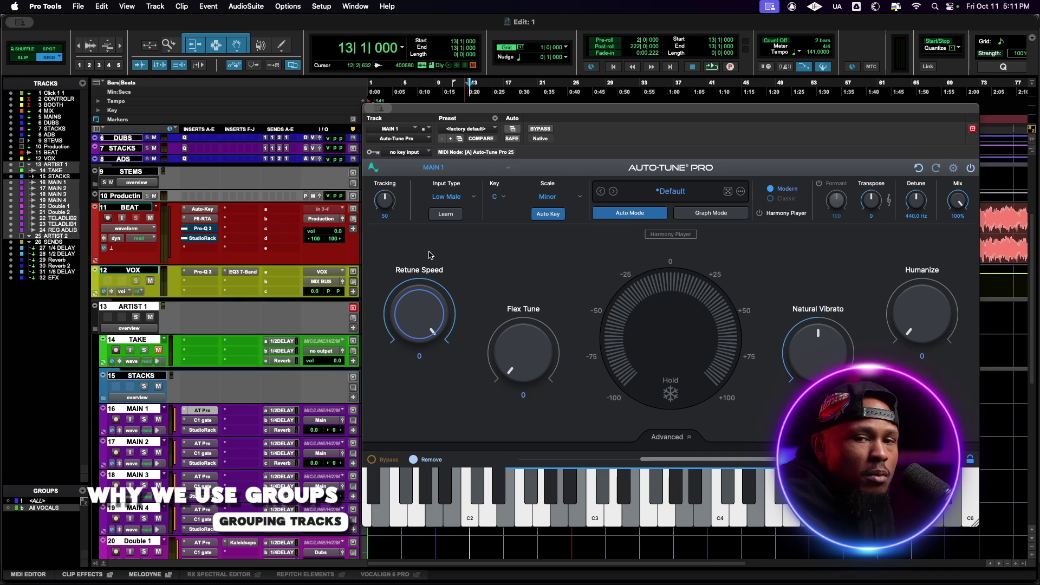
click(194, 446)
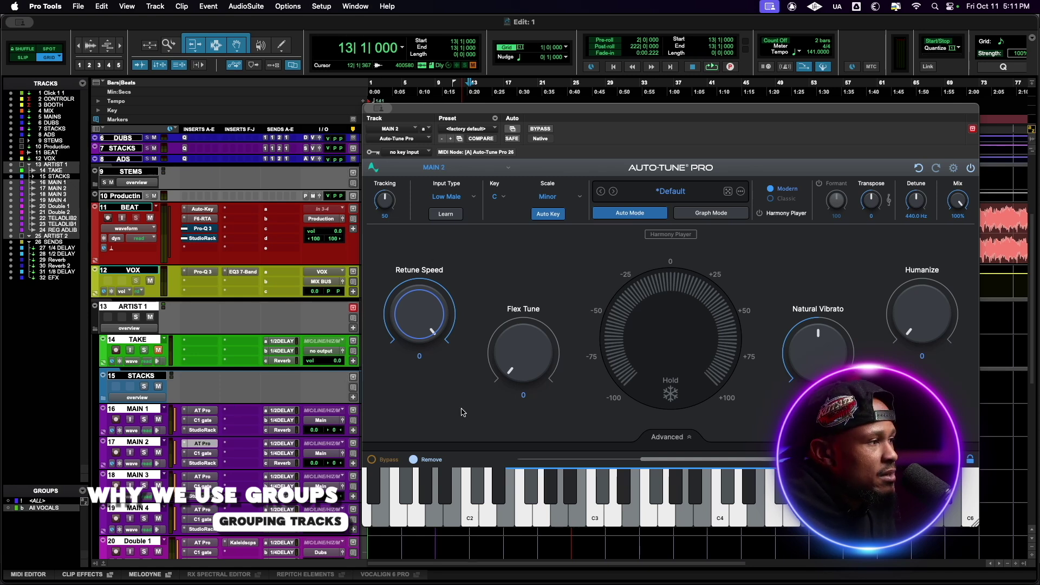
key(super+w)
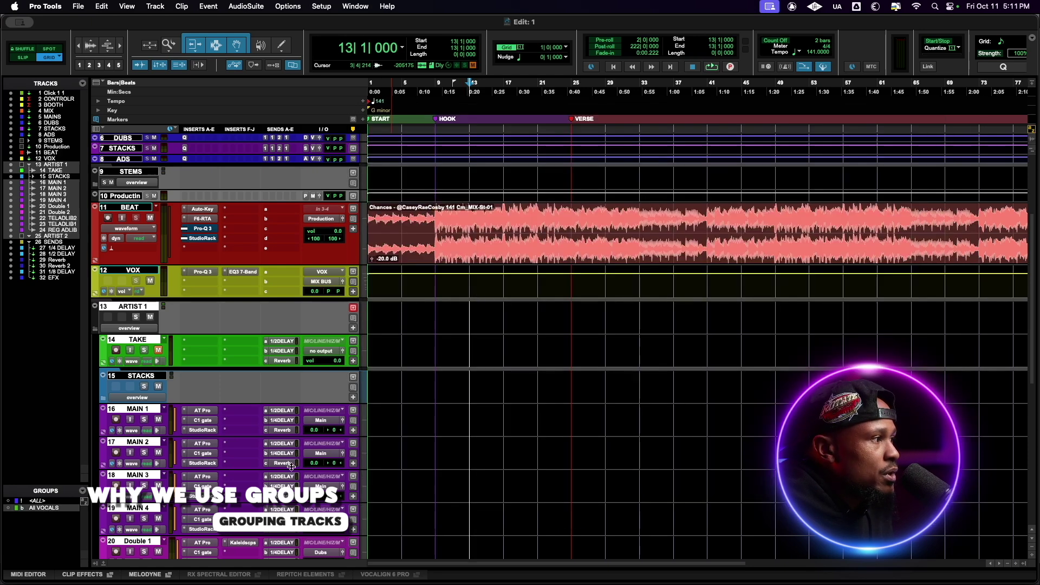
Suspend all groups and place the edit cursor at bar 16 on MAIN 2 alone
click(444, 443)
click(444, 443)
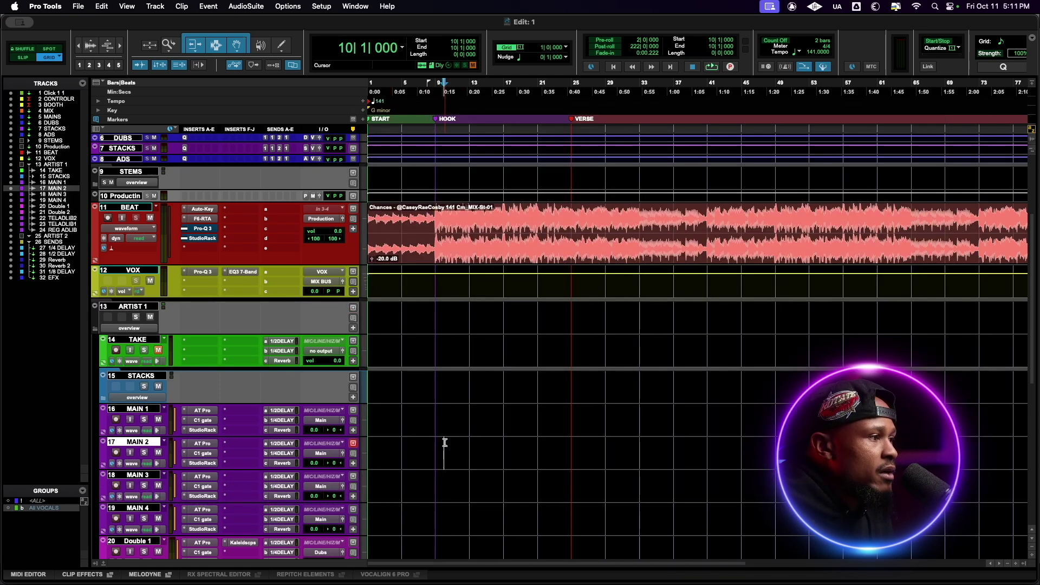
click(84, 491)
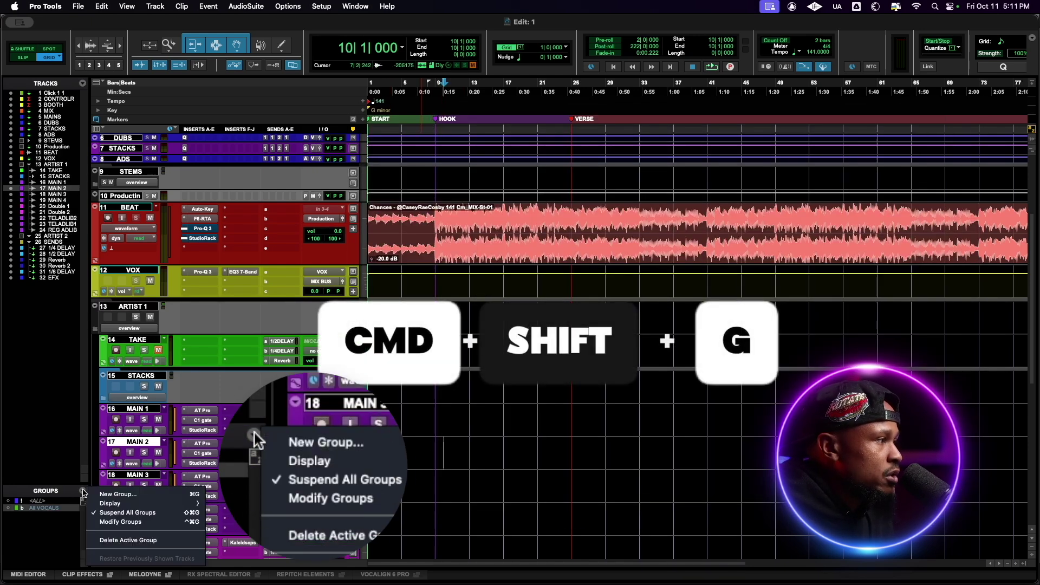
click(157, 514)
click(492, 450)
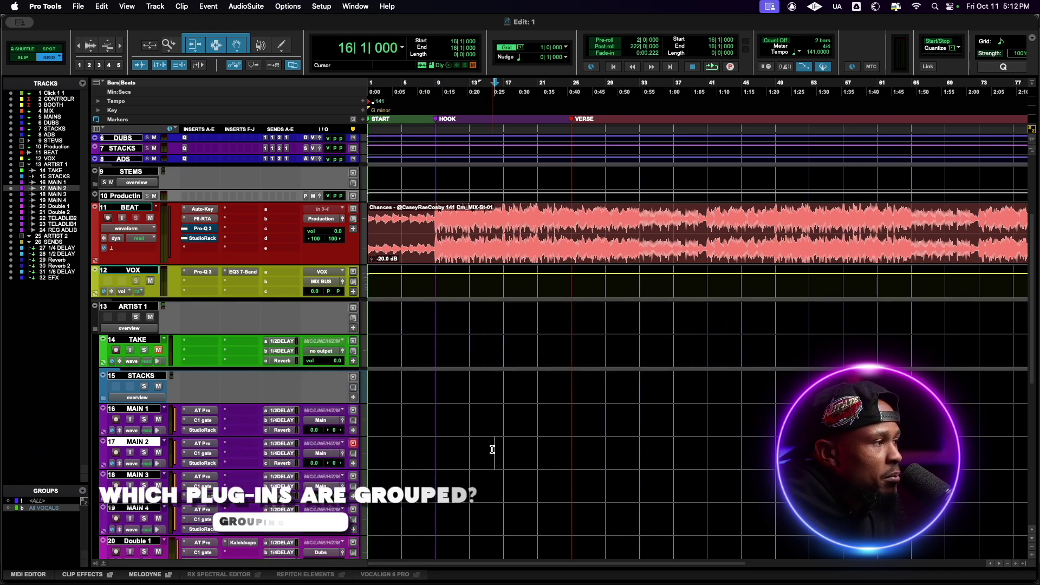
Move Auto-Tune Pro on MAIN 1 from insert A to insert F, and view it beside the Auto-Tune Pro on MAIN 2
scroll(206, 453, down, 1)
scroll(206, 453, down, 1)
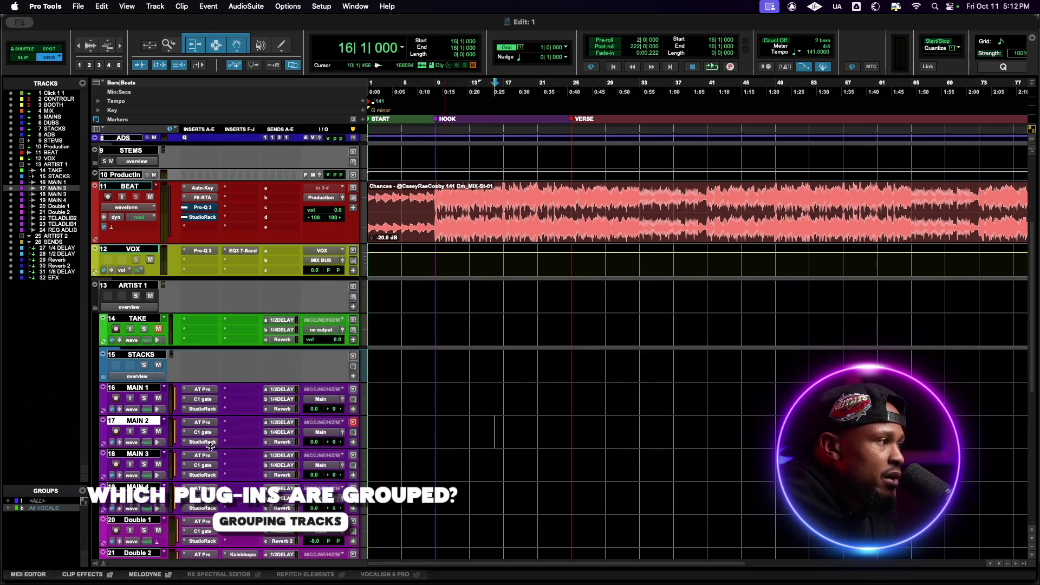
click(203, 422)
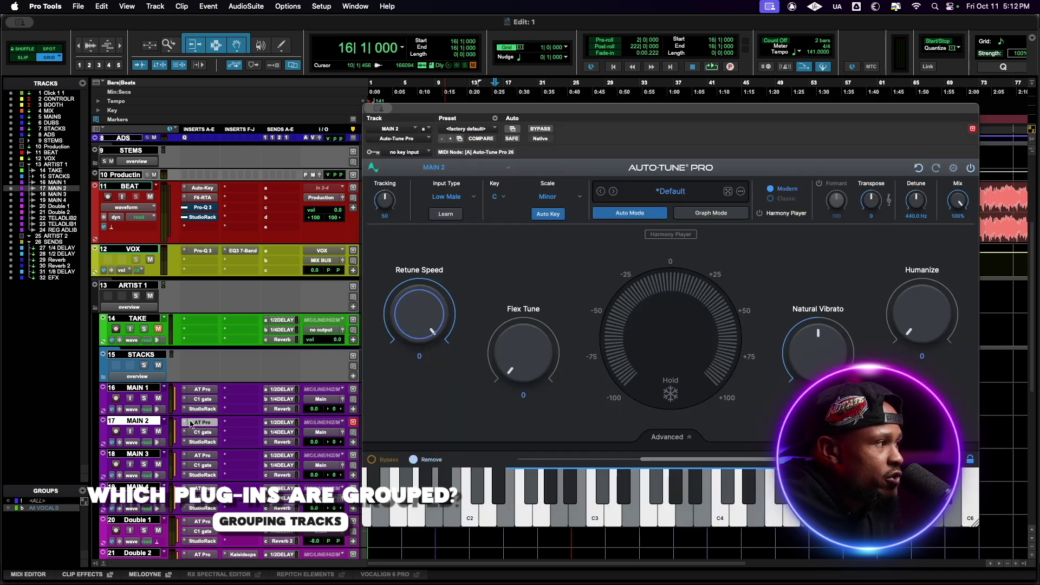
drag(194, 391, 247, 396)
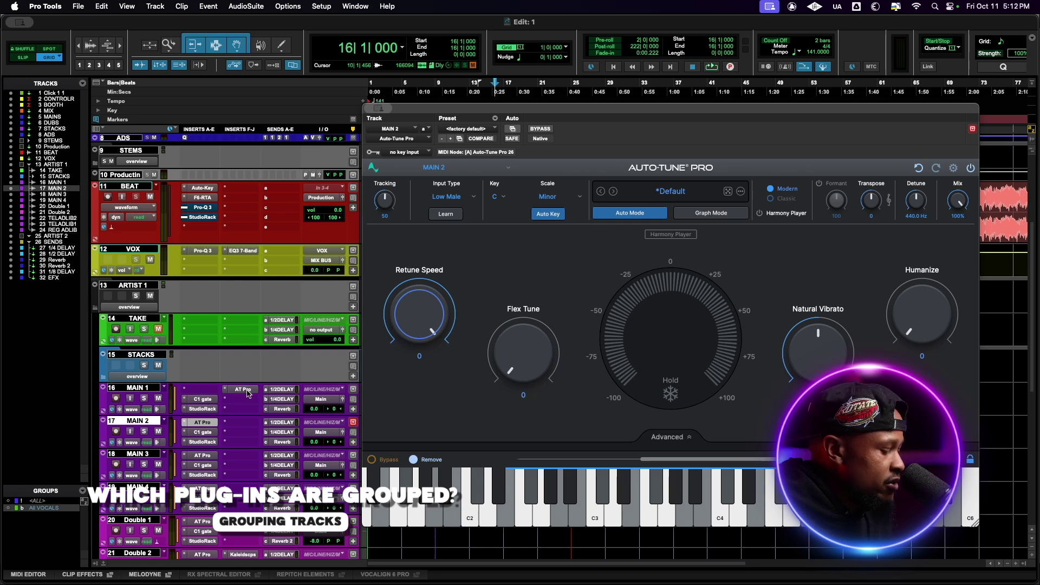
click(247, 394)
drag(700, 111, 811, 22)
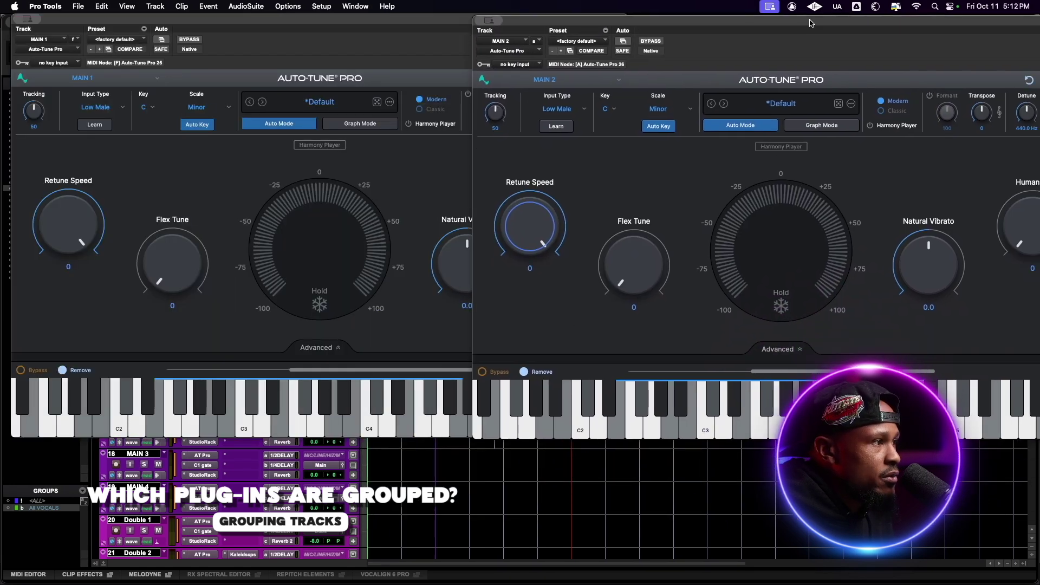
key(alt+super+w)
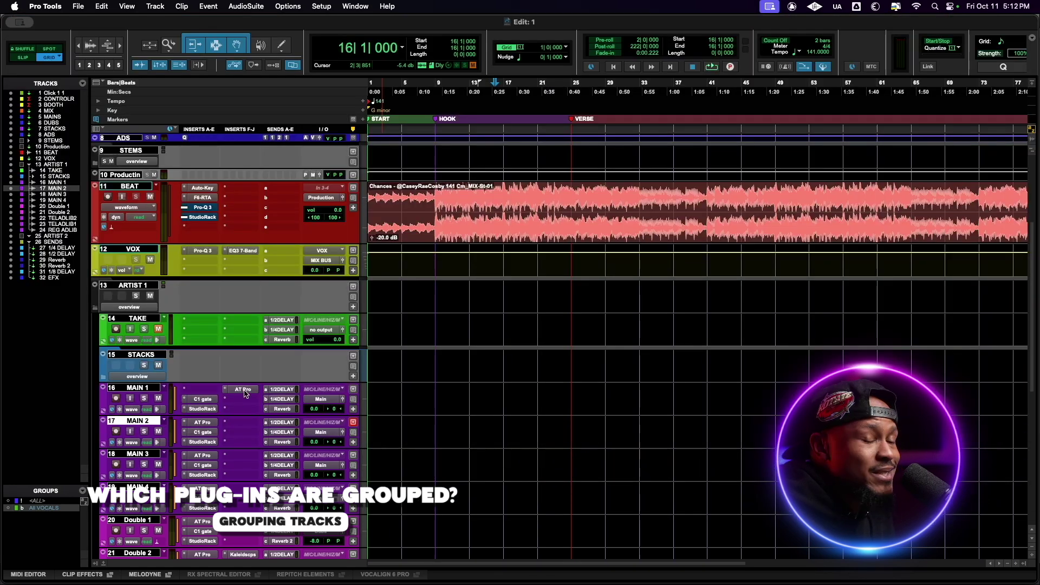
click(82, 491)
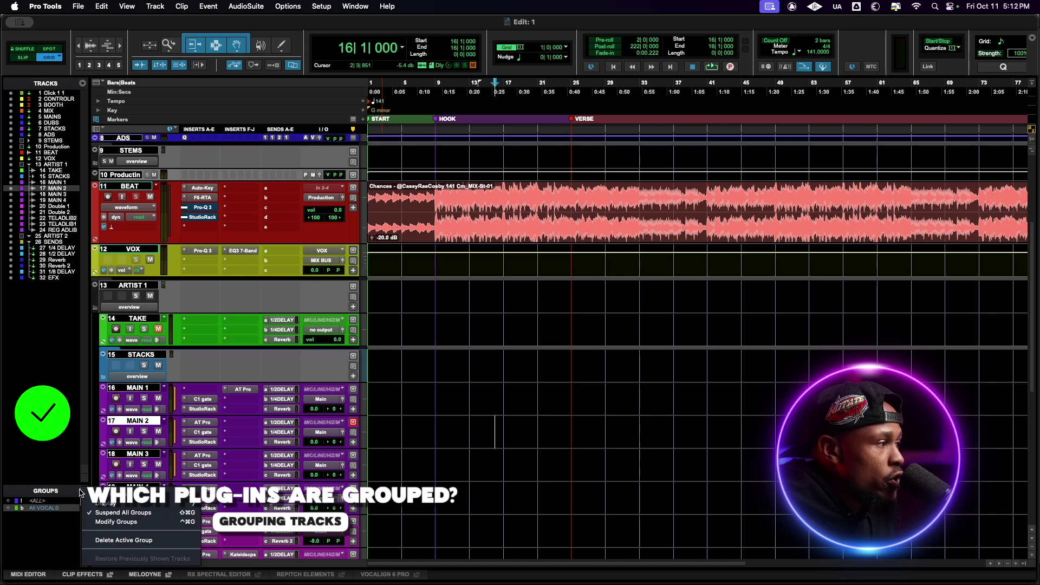
click(252, 395)
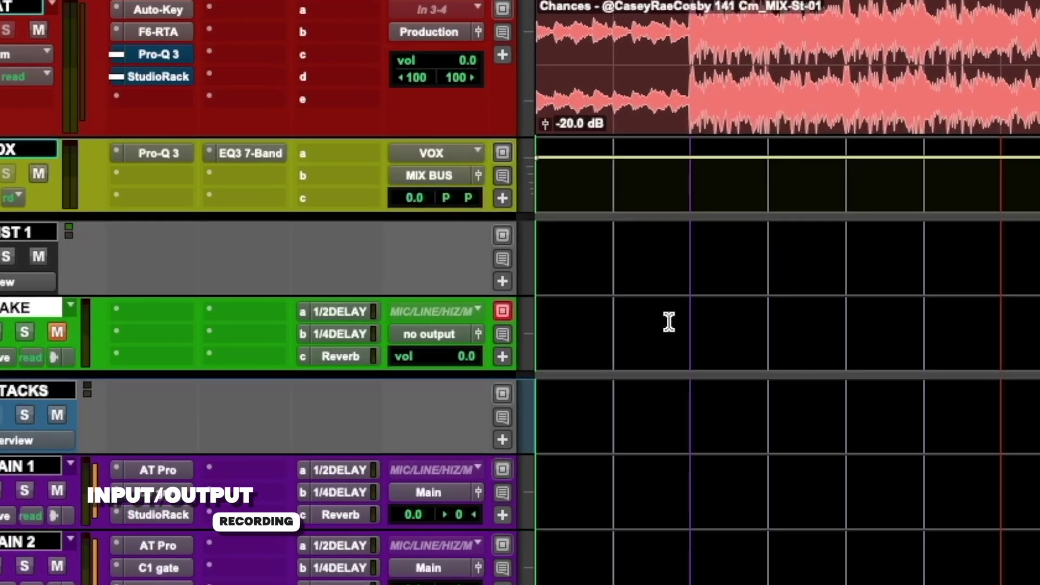
Set the TAKE track's input to the interface's MIC/LINE/HIZ 1 (Mono)
click(439, 311)
mouse_move(465, 313)
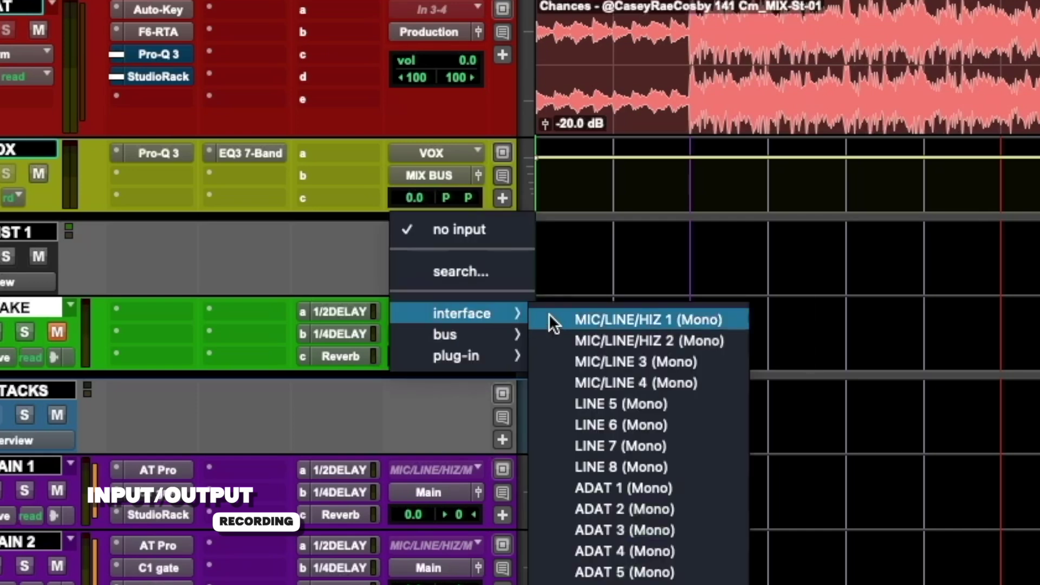
click(727, 322)
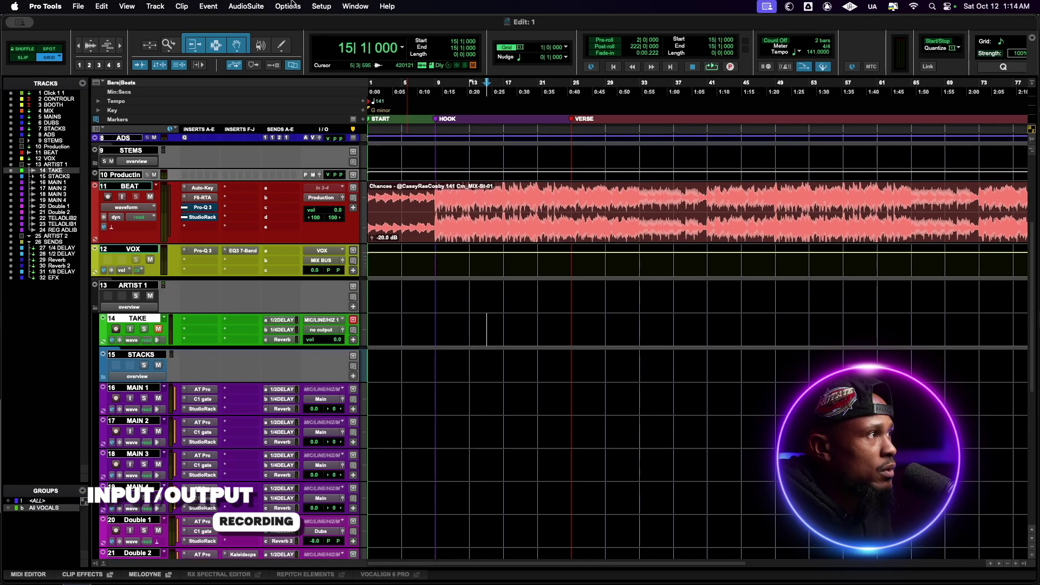
Route the TAKE track's output to LAB SPEAKERS (Stereo)
click(286, 7)
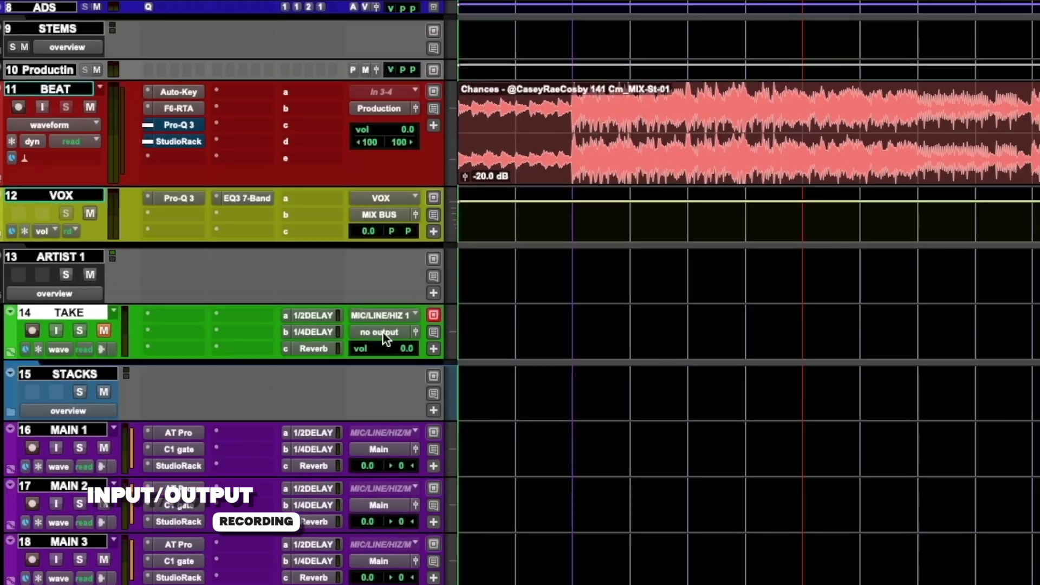
click(455, 334)
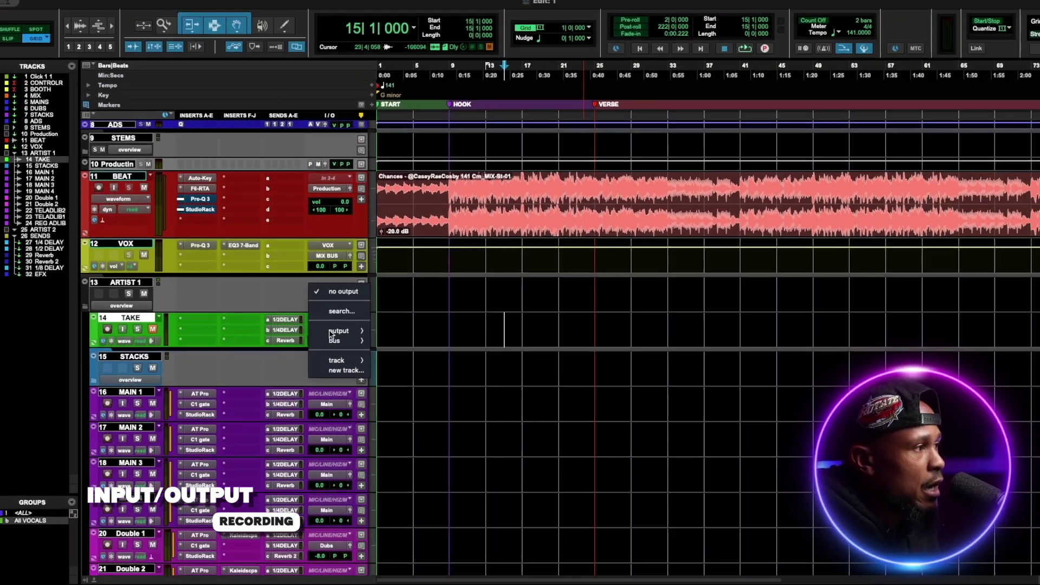
mouse_move(454, 336)
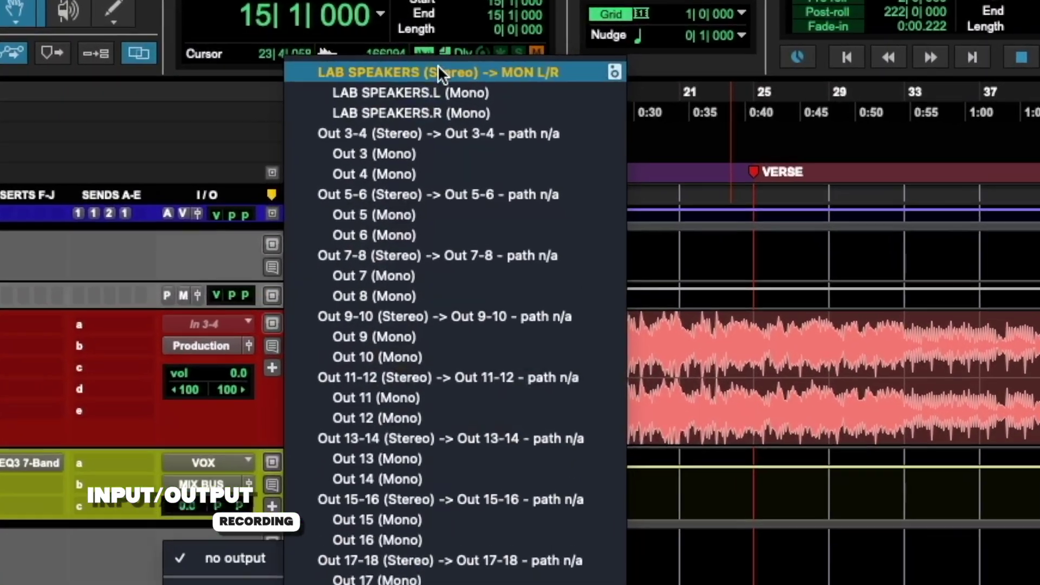
click(421, 73)
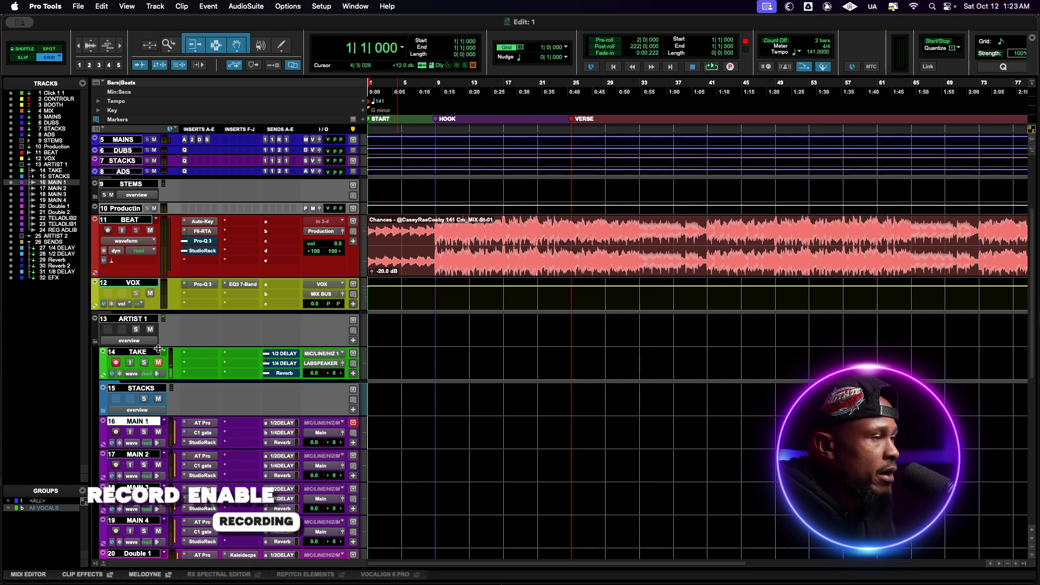
Arm the transport for recording and choose the QuickPunch record mode
click(731, 67)
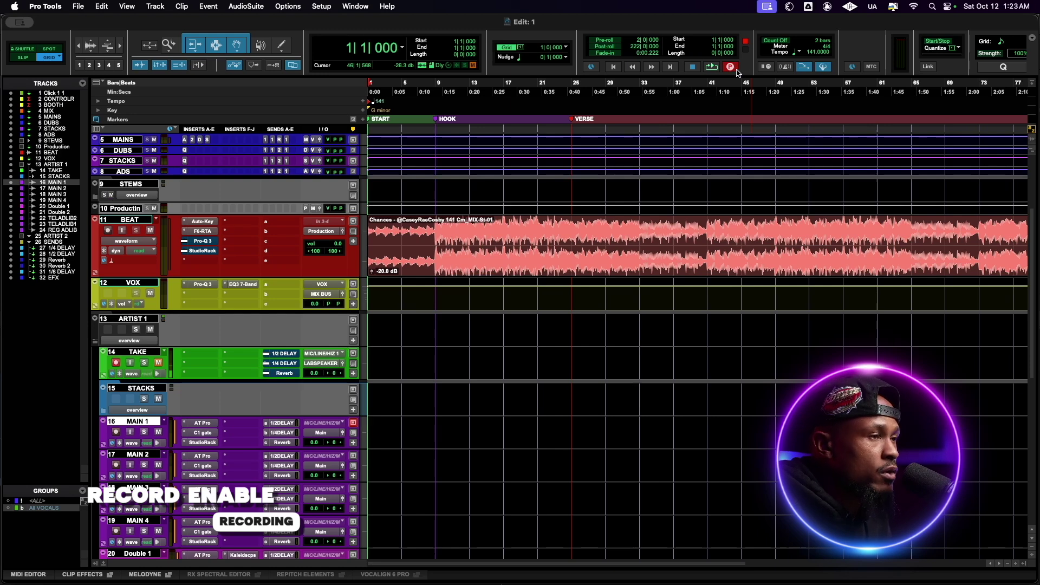
right_click(736, 71)
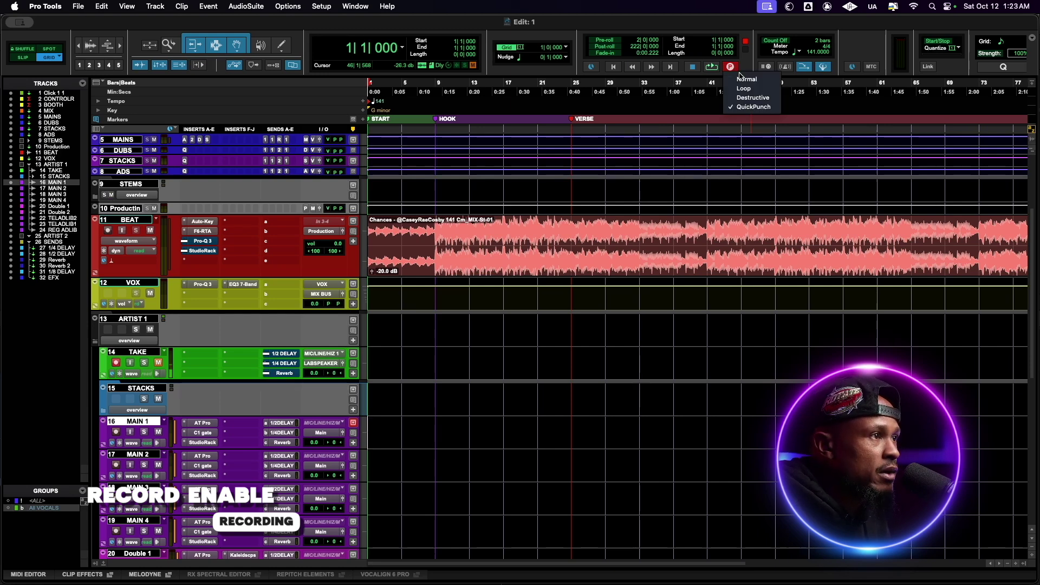
click(753, 107)
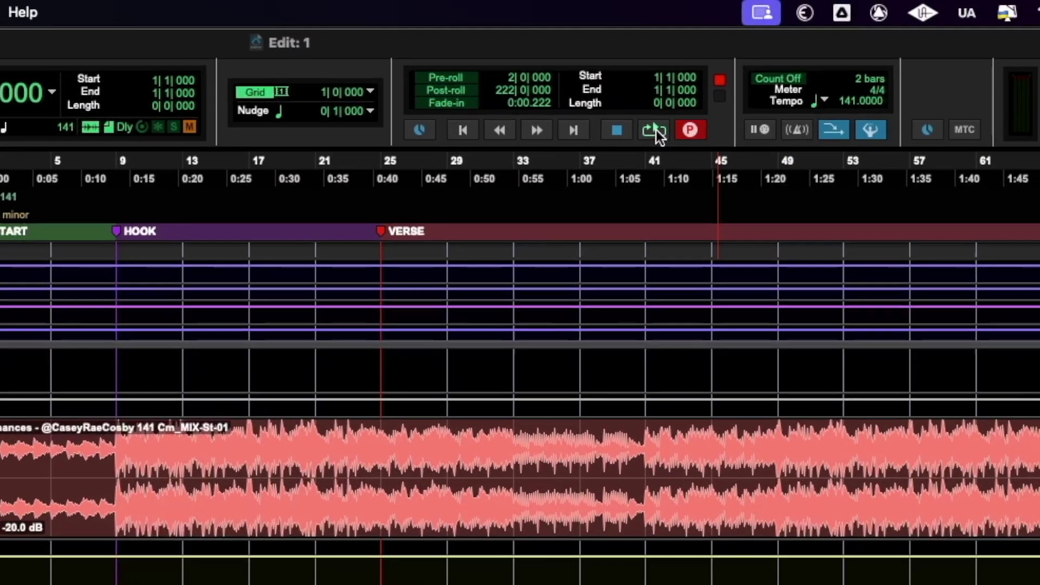
Record a vocal take on the TAKE track from bar 1, and move the recorded clip to MAIN 1
click(655, 131)
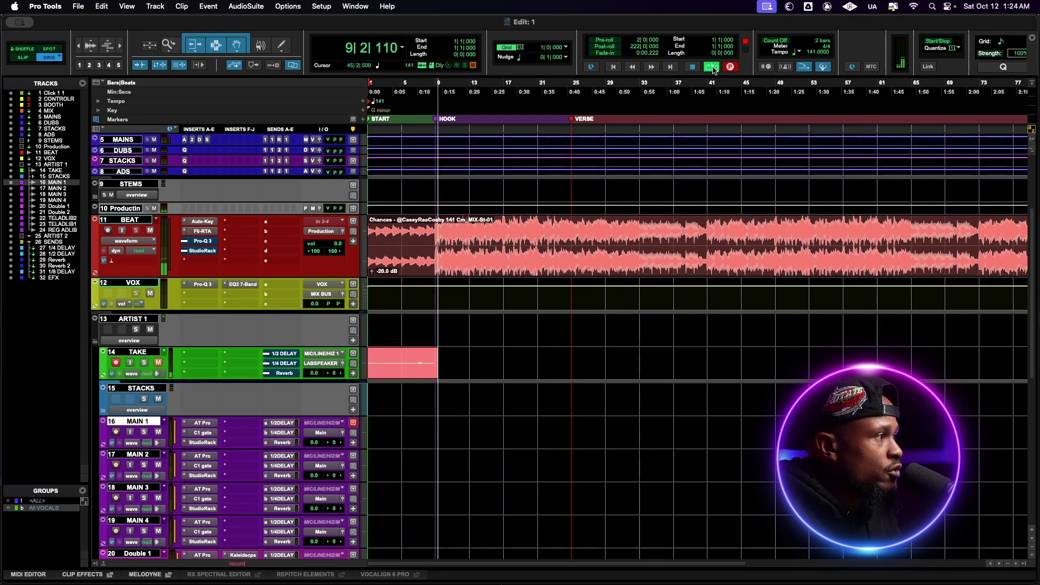
key(space)
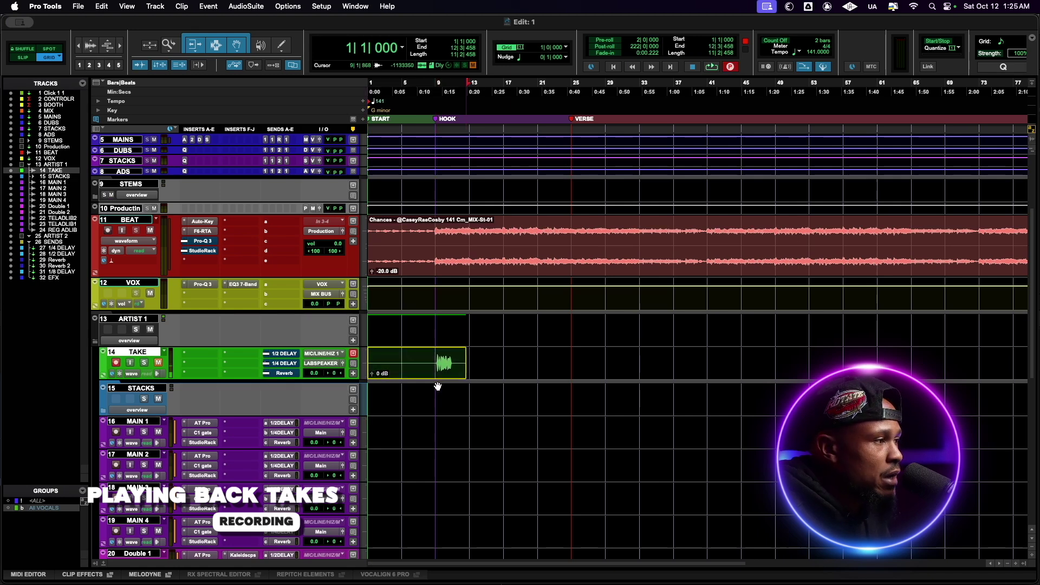
drag(436, 375, 440, 432)
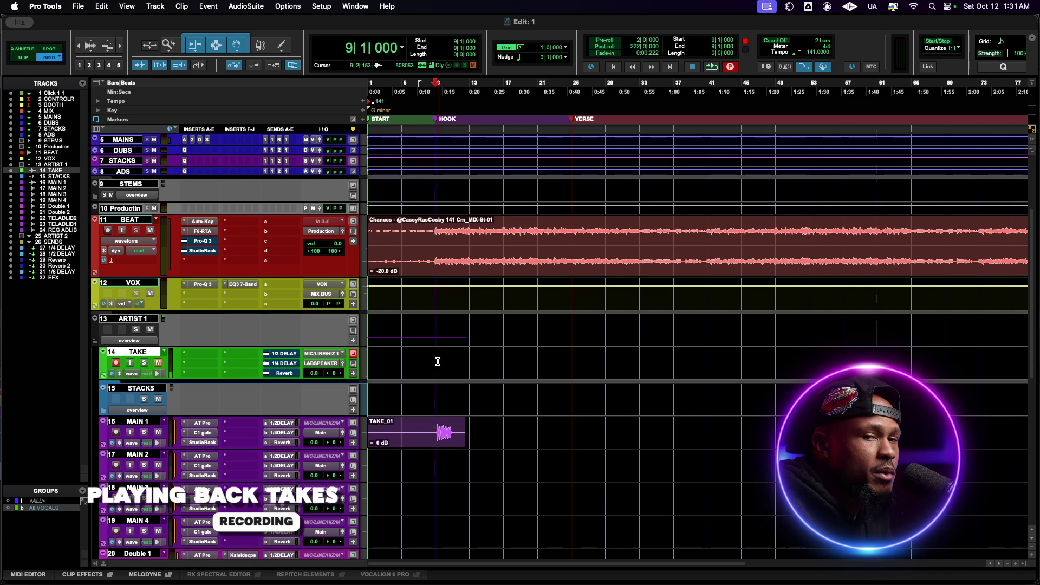
Position the cursor on MAIN 1 at the start of the HOOK, and punch in a new vocal take on TAKE
click(436, 429)
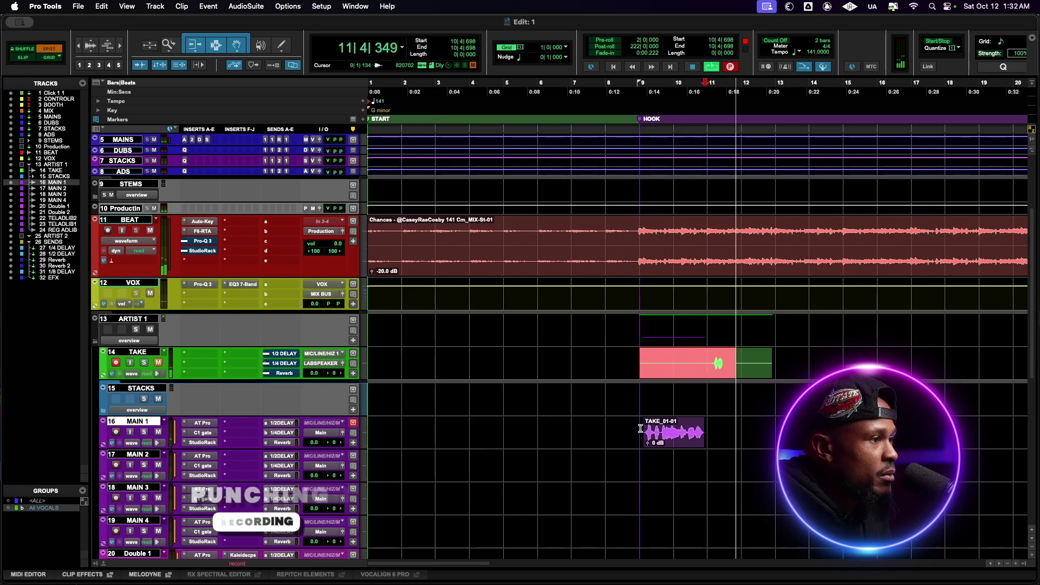
key(space)
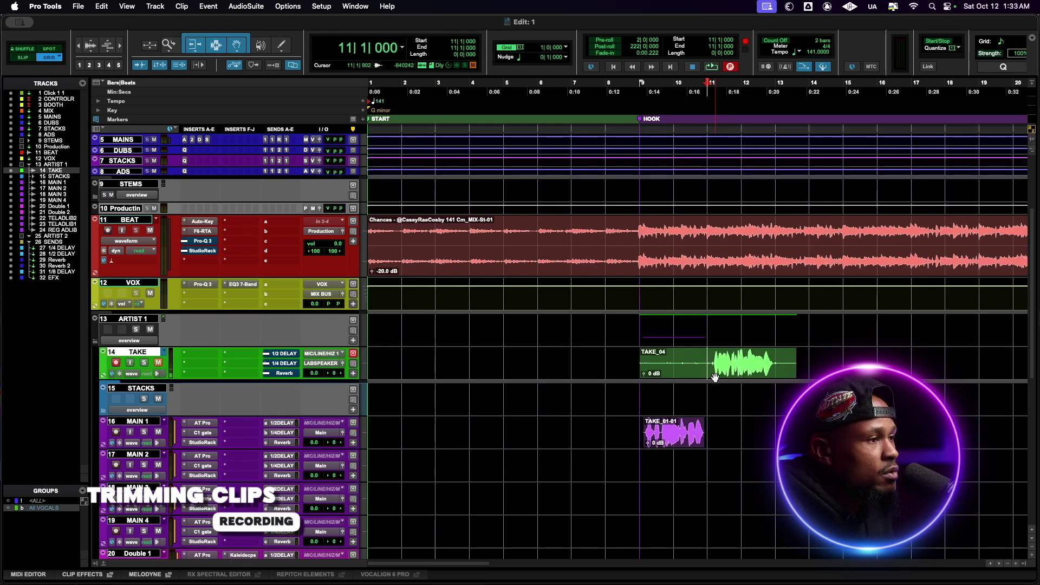
Try trimming the start of the new TAKE clip to bar 11 by its edge, and undo the trim
click(644, 364)
drag(643, 364, 715, 366)
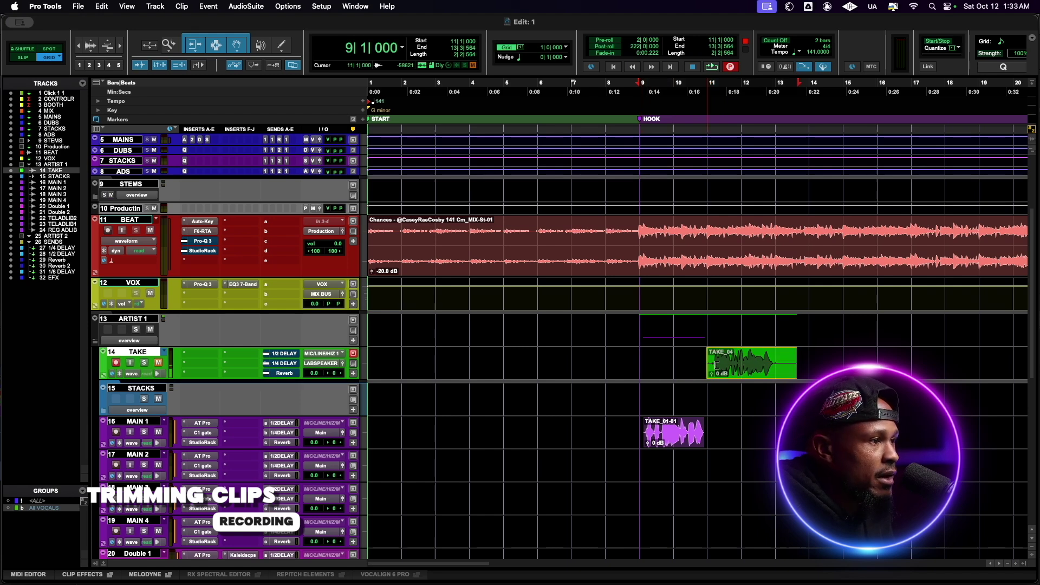
key(super+z)
Trim the new TAKE clip to start at bar 11 and end at bar 13, and move it to MAIN 1
click(709, 354)
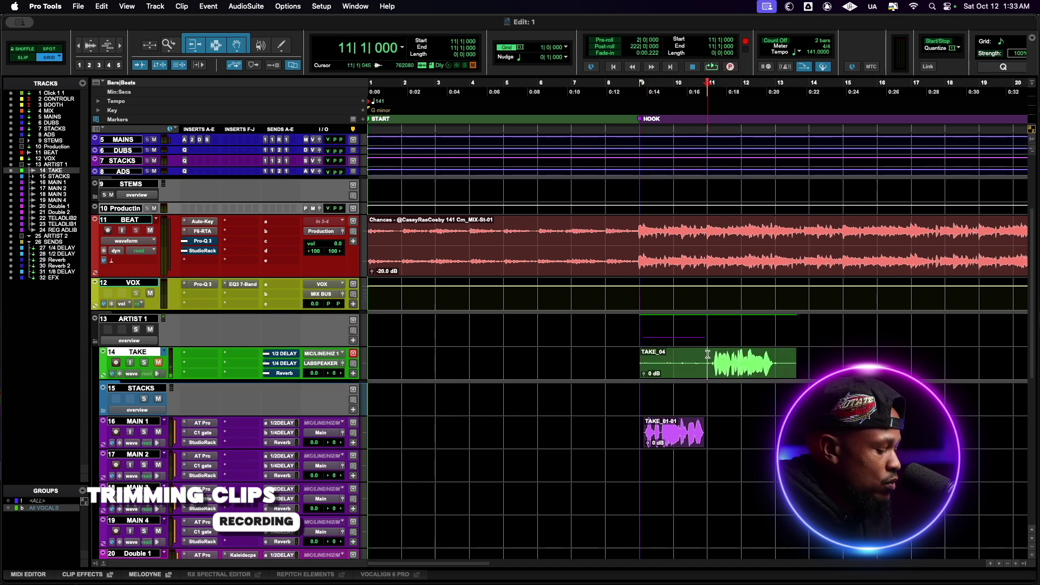
key(a)
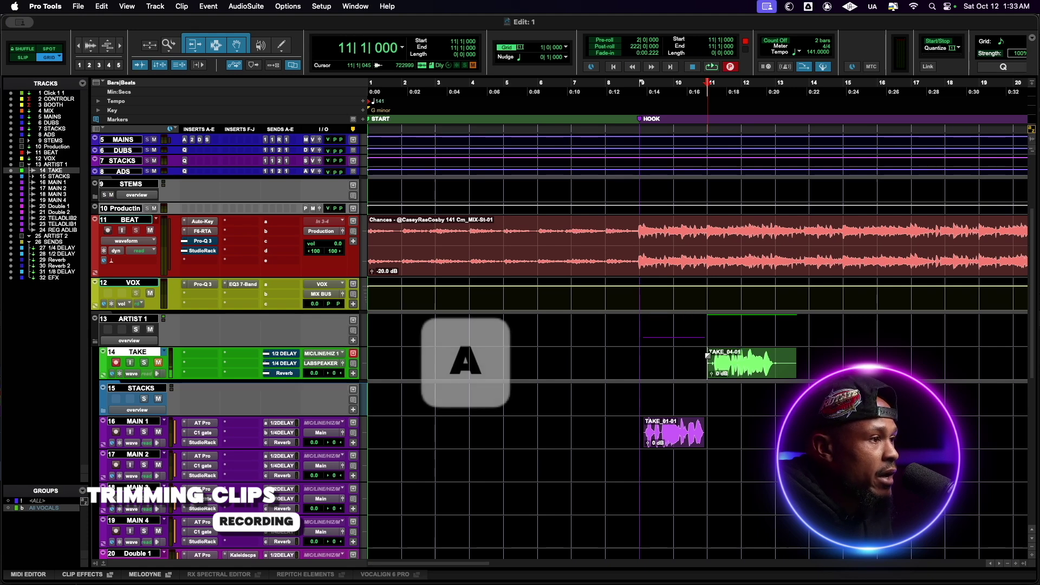
click(778, 358)
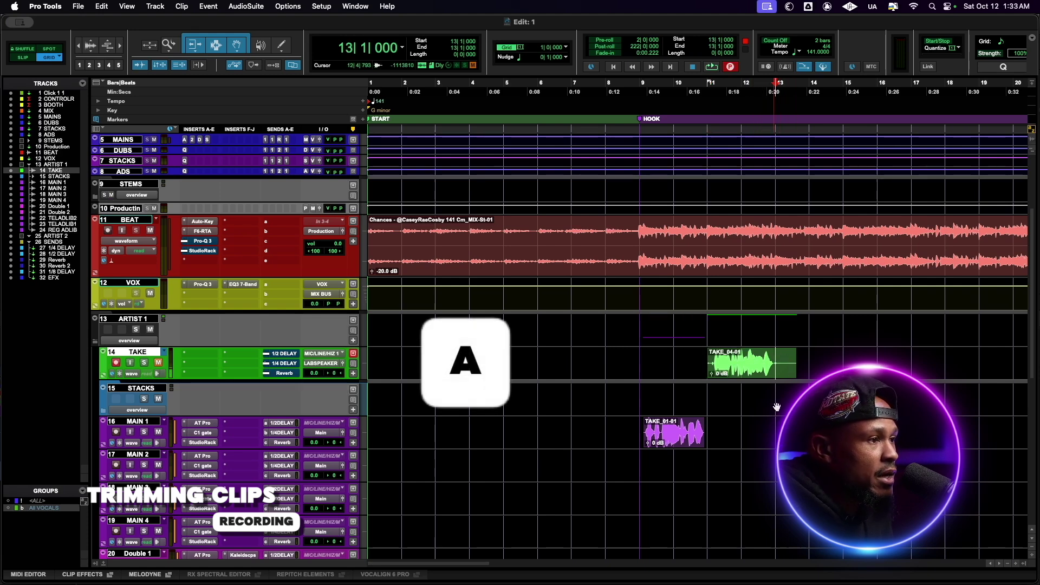
key(s)
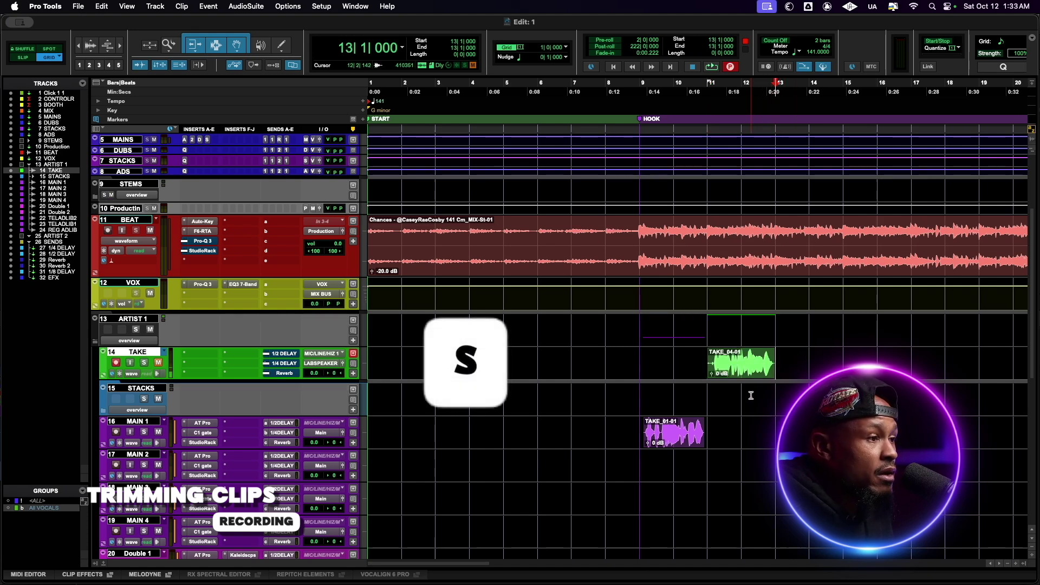
drag(734, 377, 736, 425)
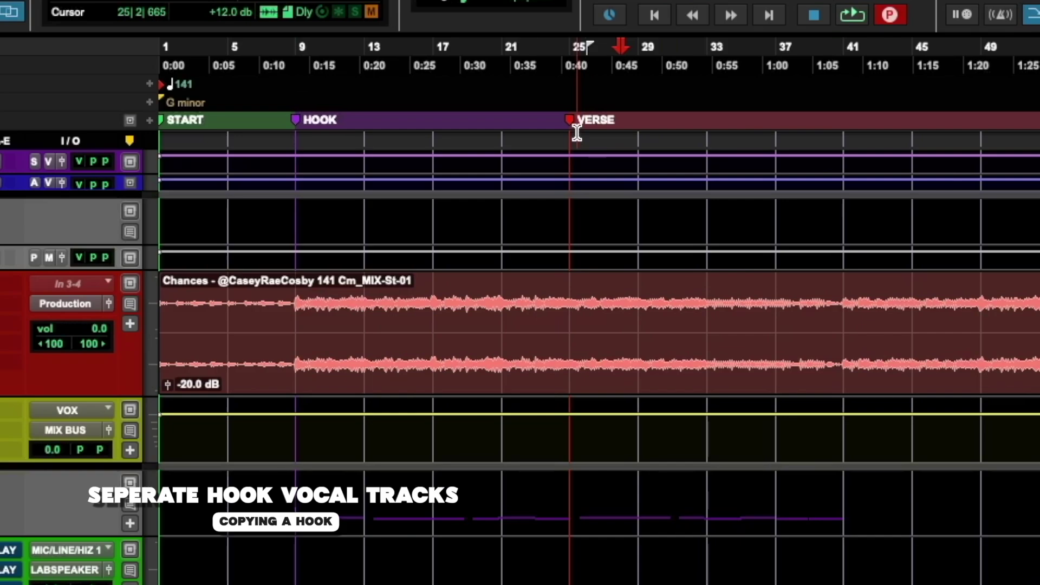
Select the vocal clips from the VERSE marker onward on MAIN 1 and MAIN 2, and move them to MAIN 3 and MAIN 4
click(575, 122)
mouse_move(766, 410)
mouse_down()
mouse_move(604, 447)
mouse_move(573, 440)
mouse_up()
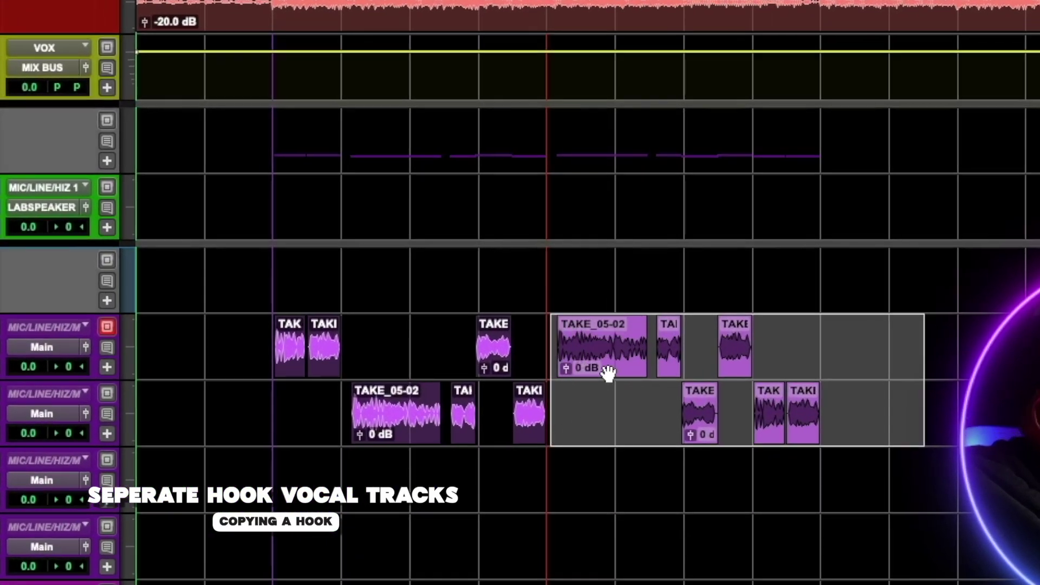
drag(611, 364, 611, 496)
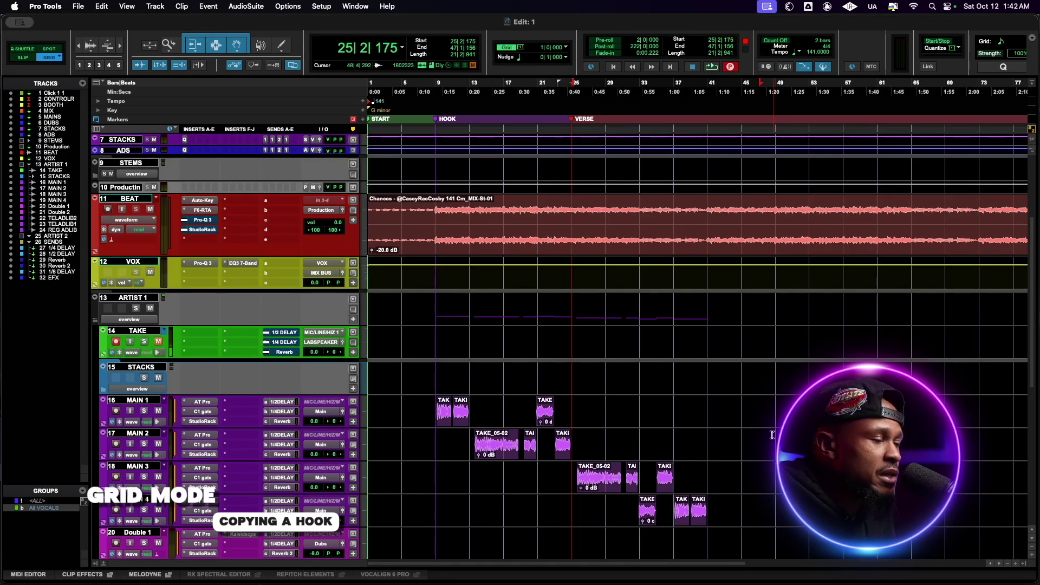
Select bars 5 to 37 across MAIN 1 and MAIN 2, and duplicate the hook clips after that range
click(405, 410)
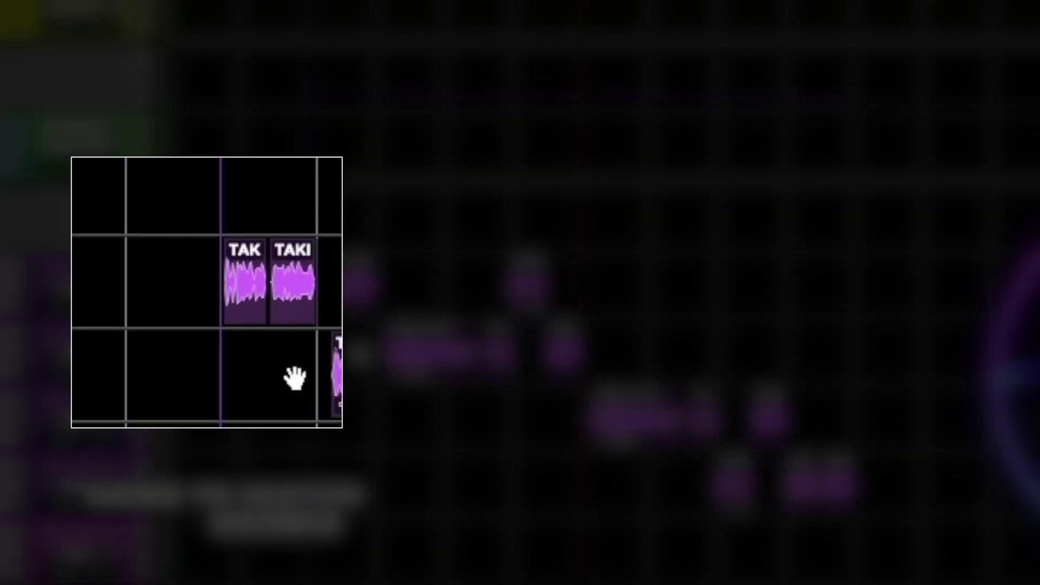
drag(245, 268, 788, 348)
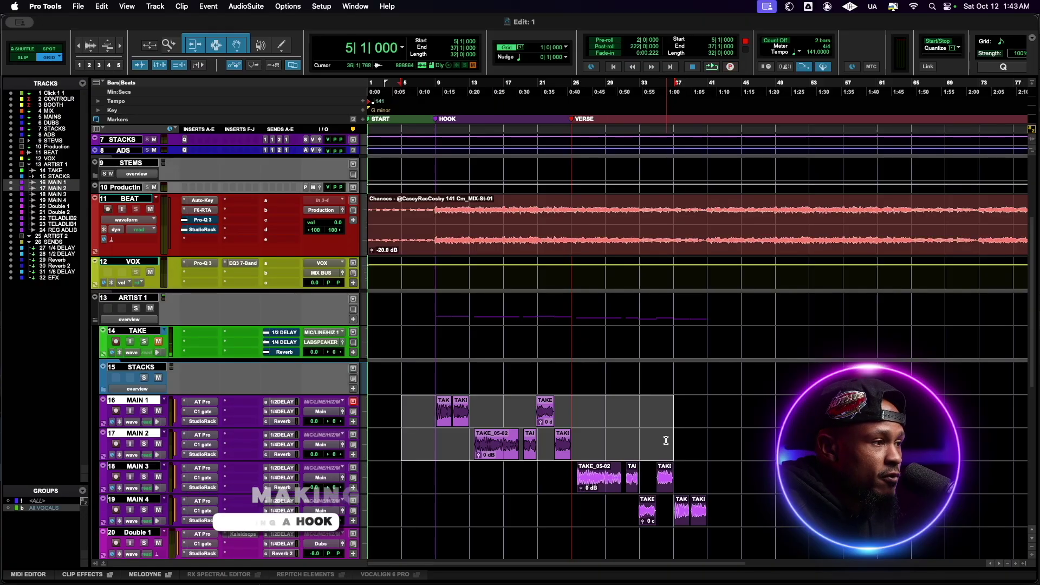
click(101, 6)
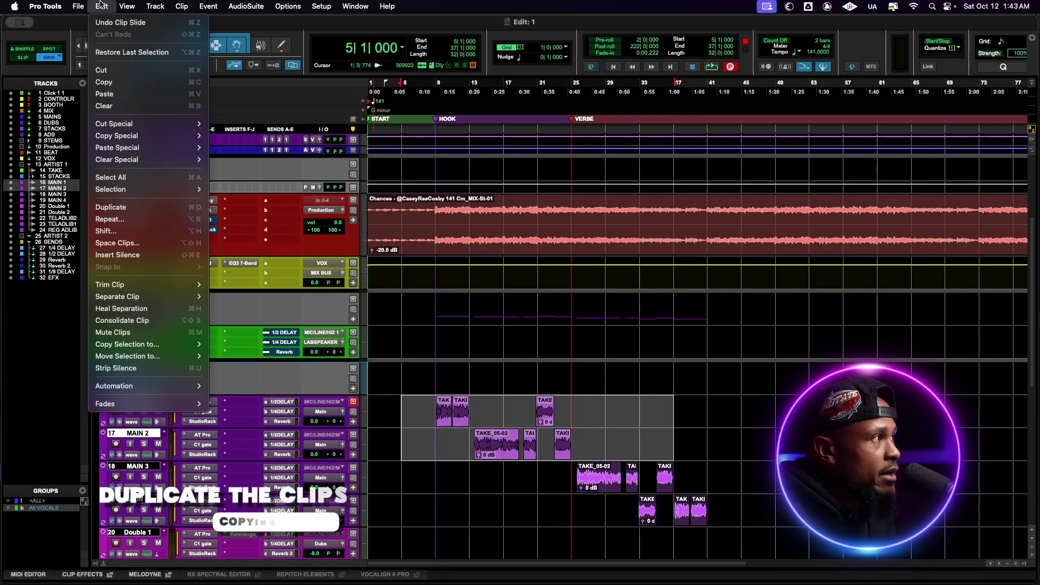
click(126, 208)
scroll(678, 435, down, 5)
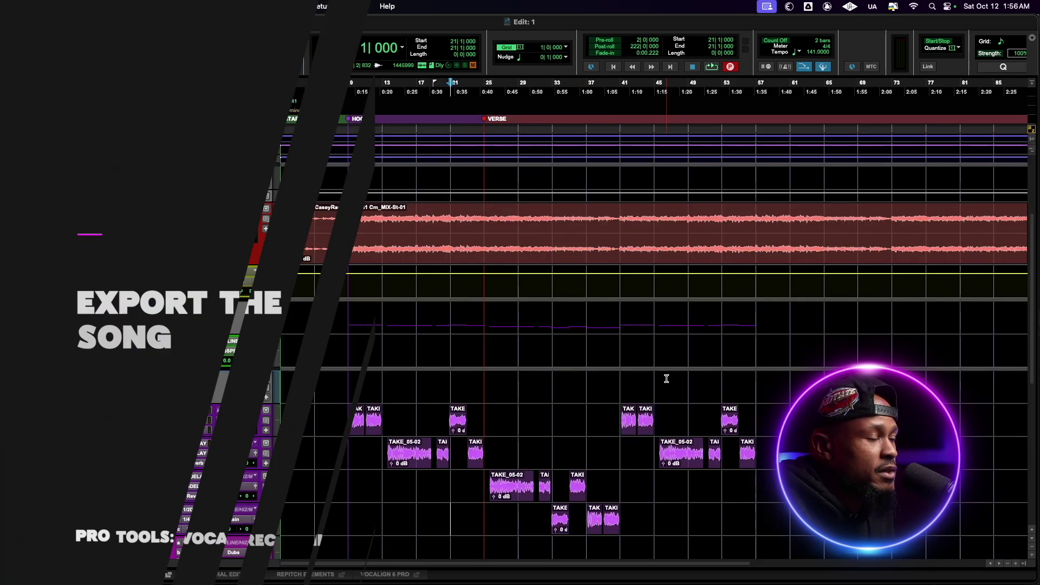
Enlarge the waveform display, and select bars 1 to 97 on the BEAT track as the export range
key(super+alt+bracketright)
key(super+alt+bracketright)
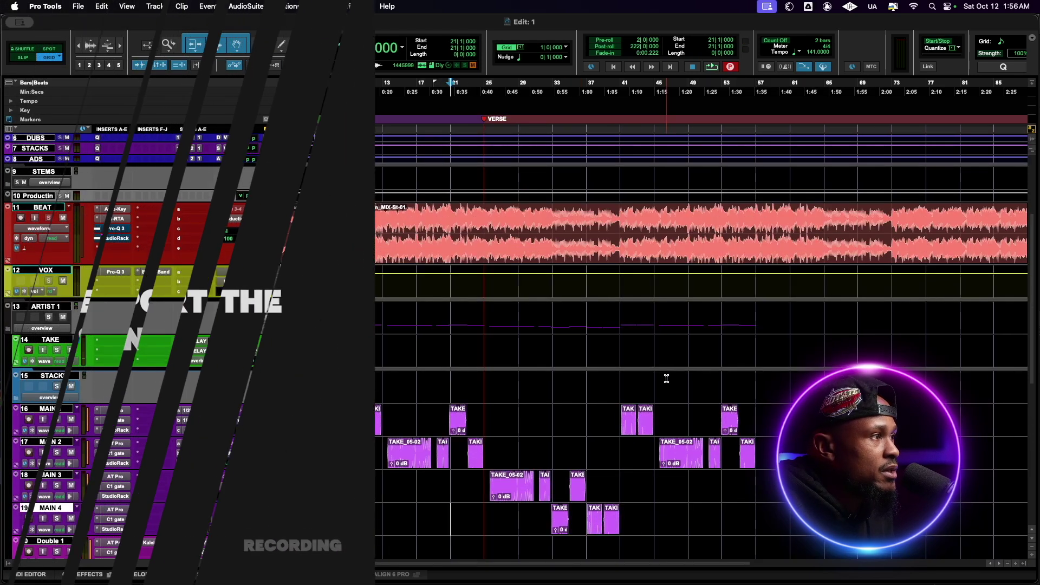
key(super+bracketleft)
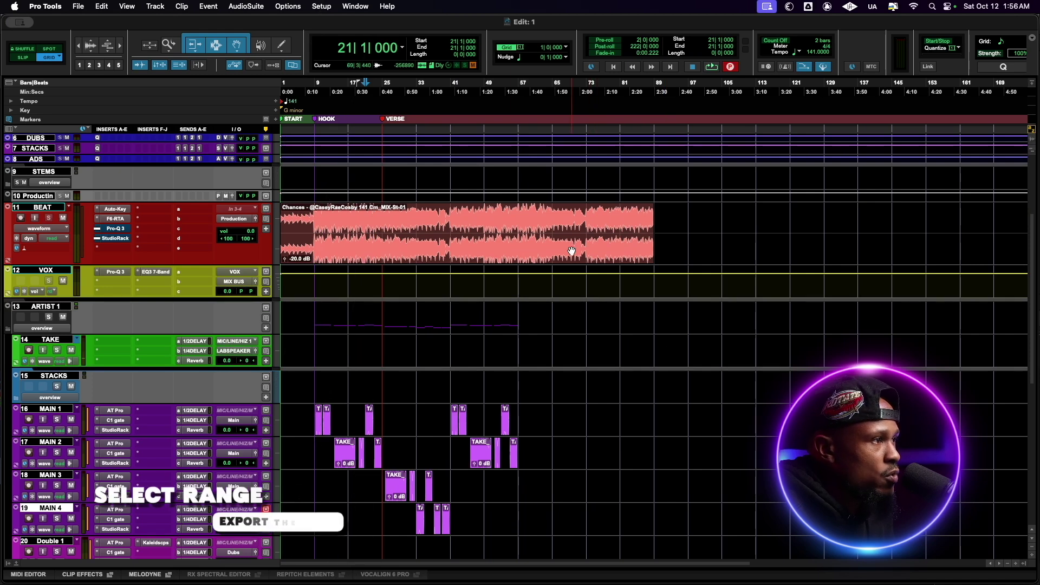
click(601, 249)
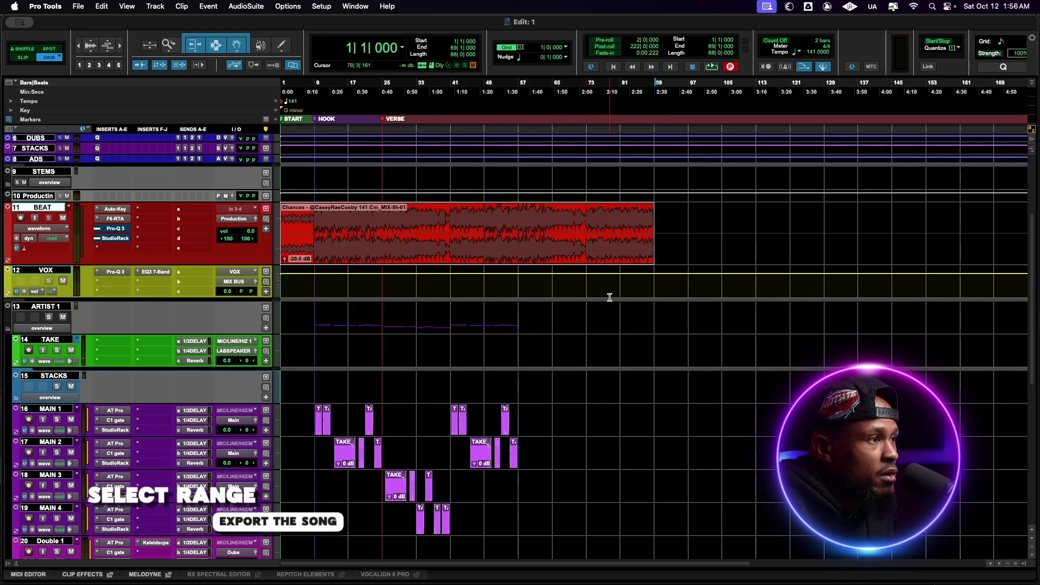
click(702, 232)
drag(688, 224, 233, 225)
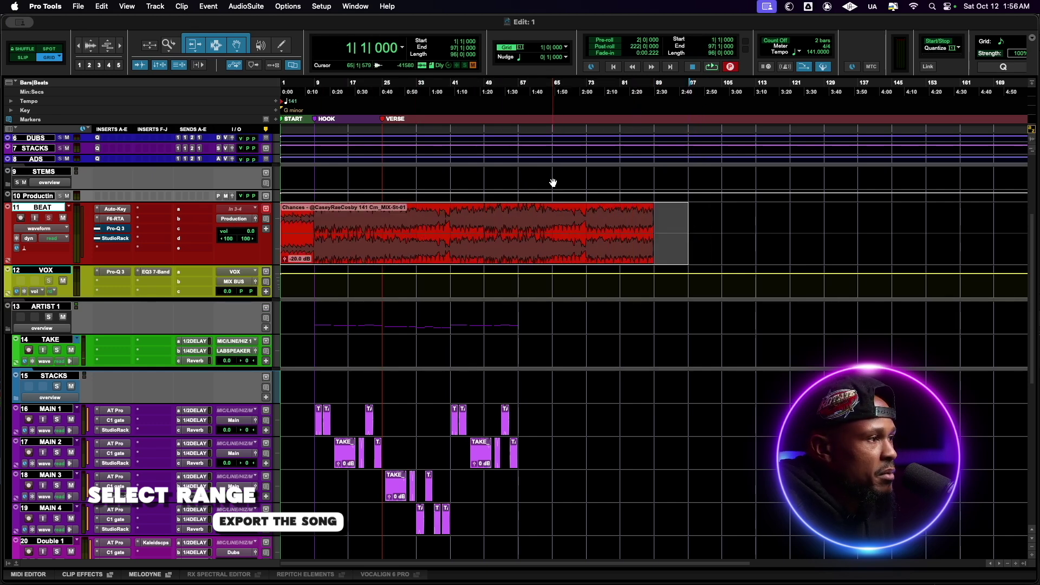
Set up a mix bounce named My New Song with MON L/R (Stereo) as the mix source
click(78, 5)
click(115, 187)
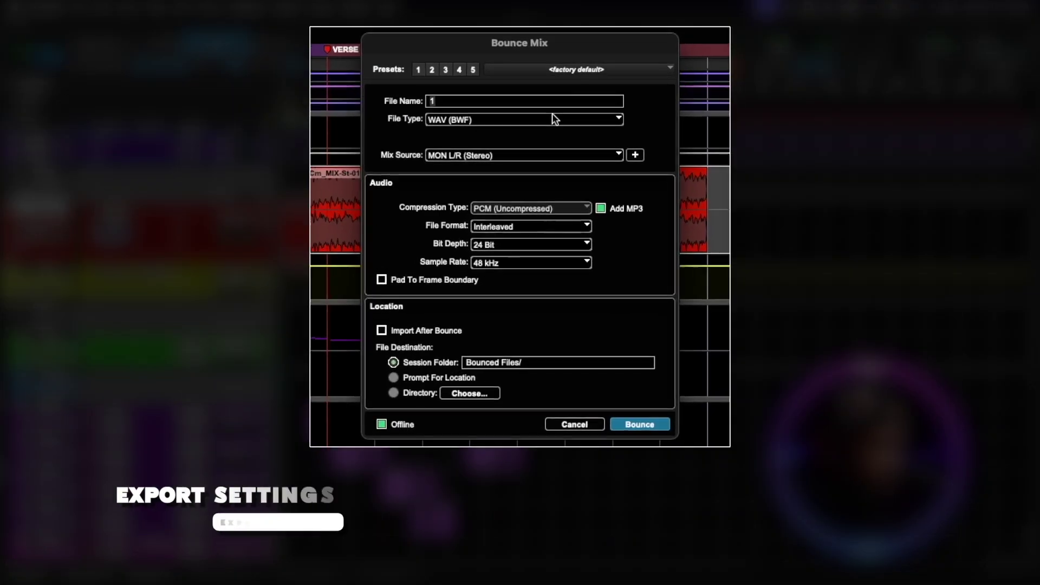
text(My New Song)
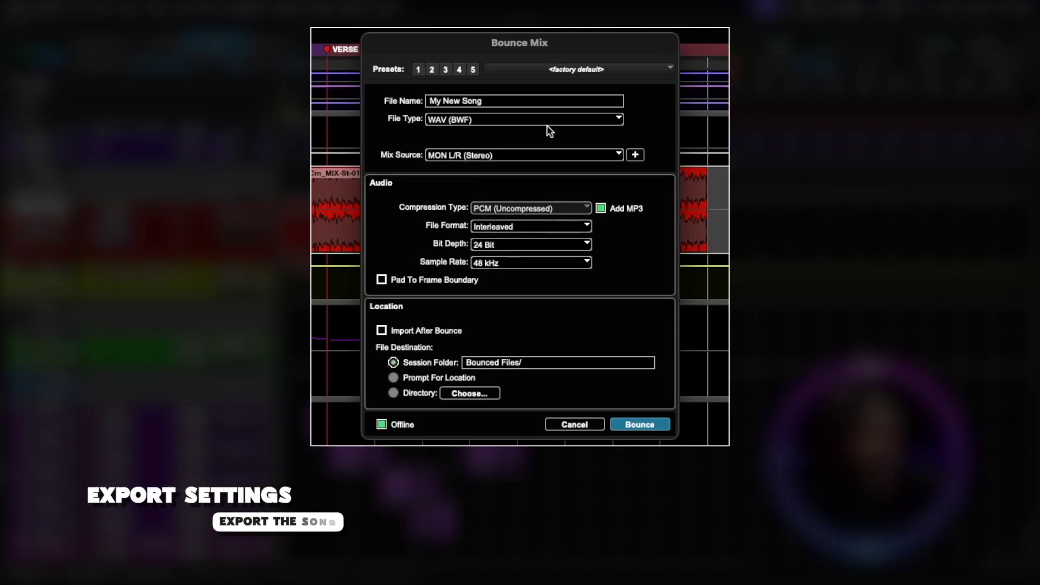
click(608, 155)
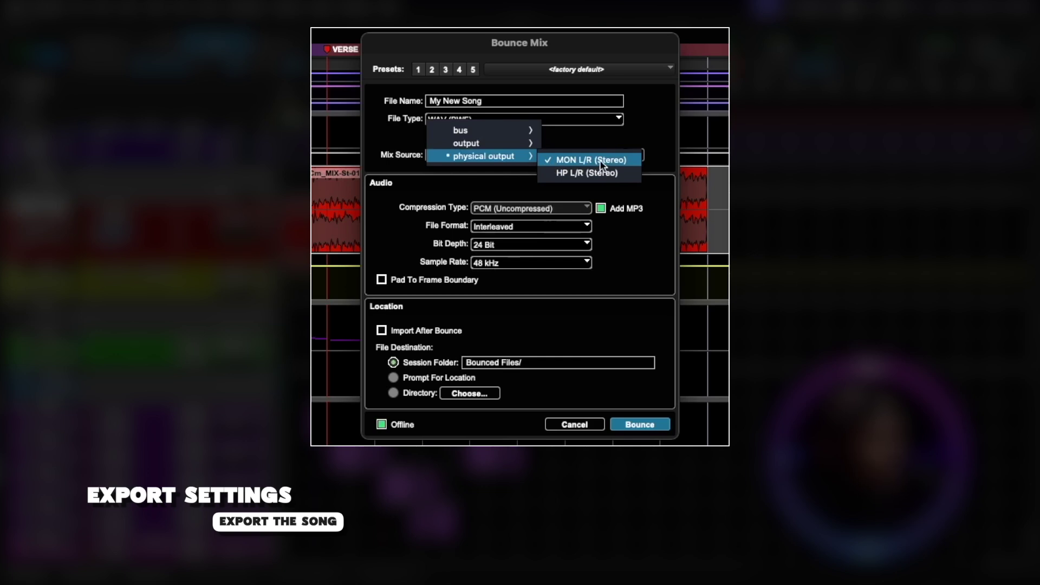
click(600, 160)
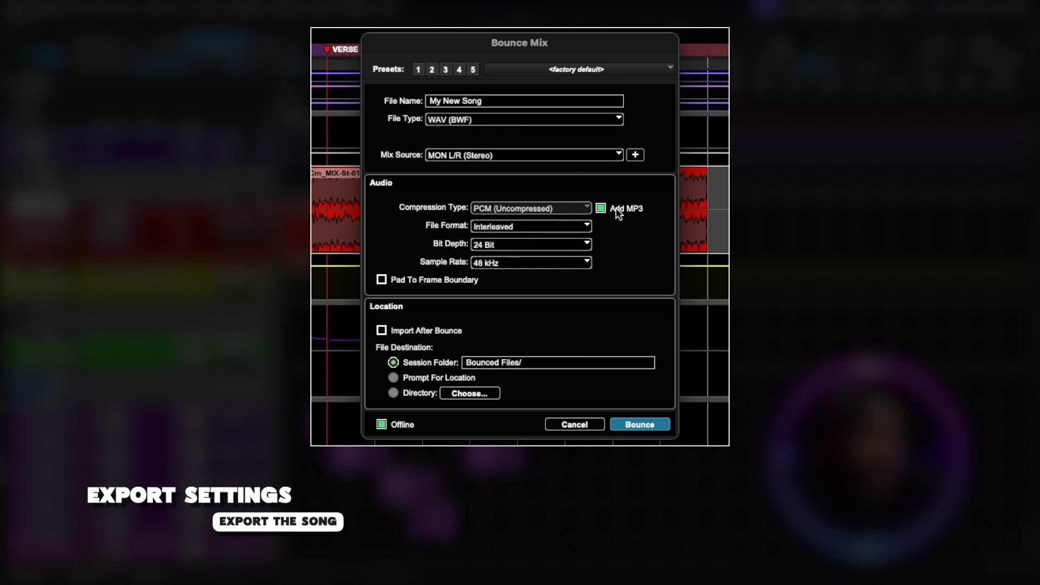
Choose the Interleaved file format, run the bounce offline, and accept the MP3 encoding settings
click(571, 223)
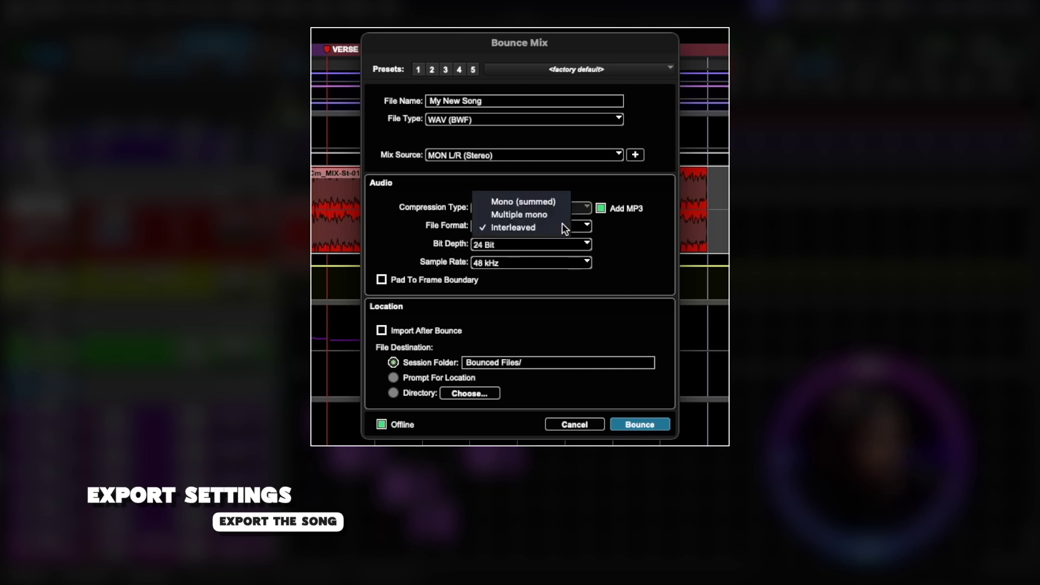
click(565, 228)
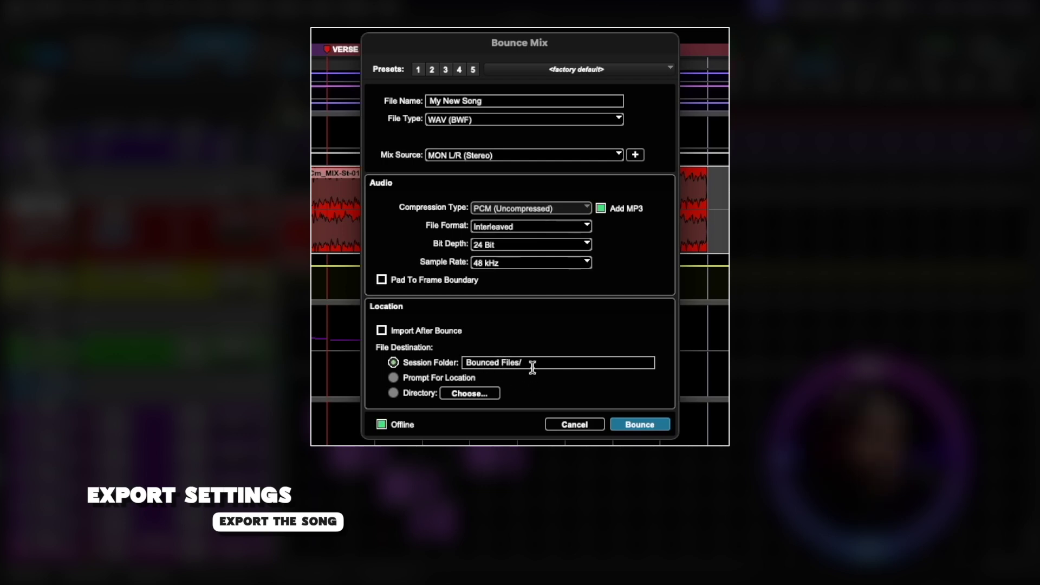
click(381, 425)
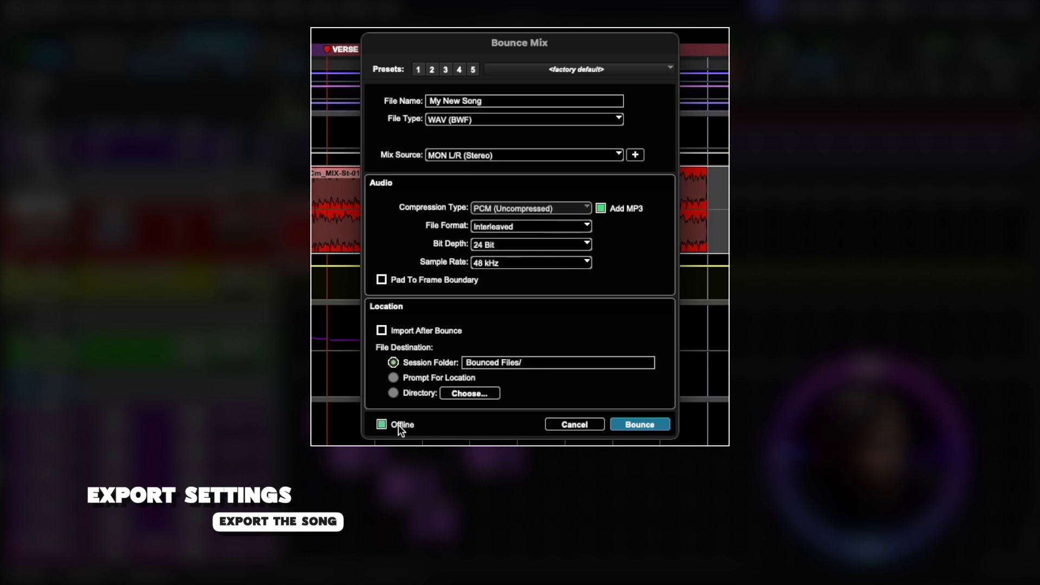
click(652, 424)
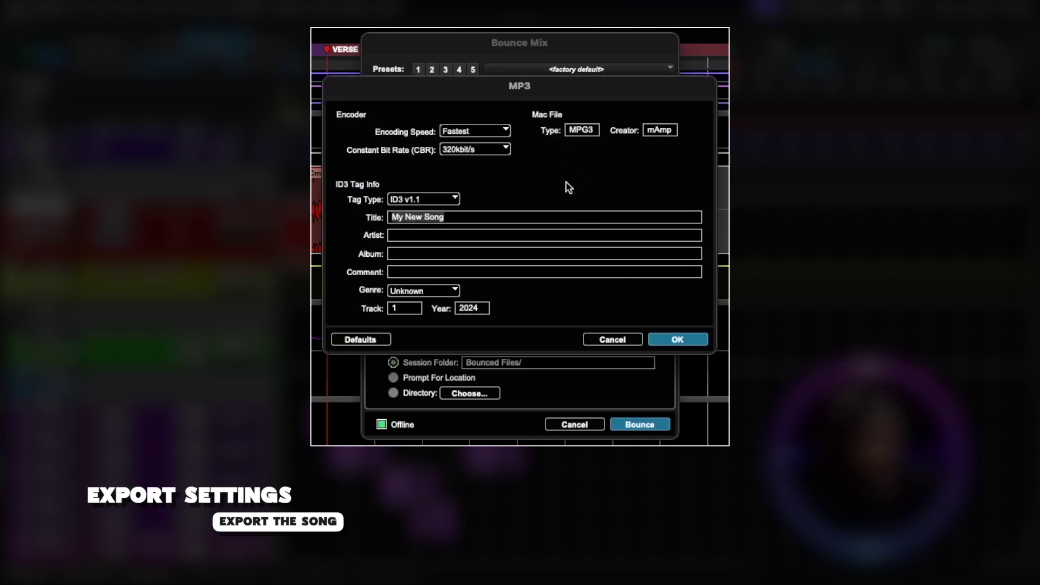
click(692, 337)
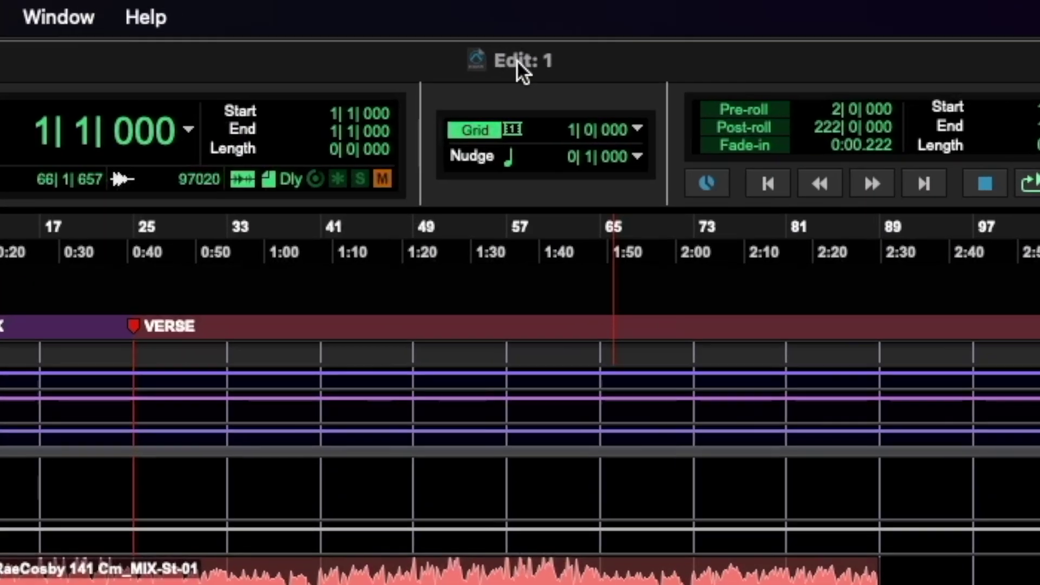
Open the session's folder in Finder and view the exported song in Bounced Files
super+click(517, 60)
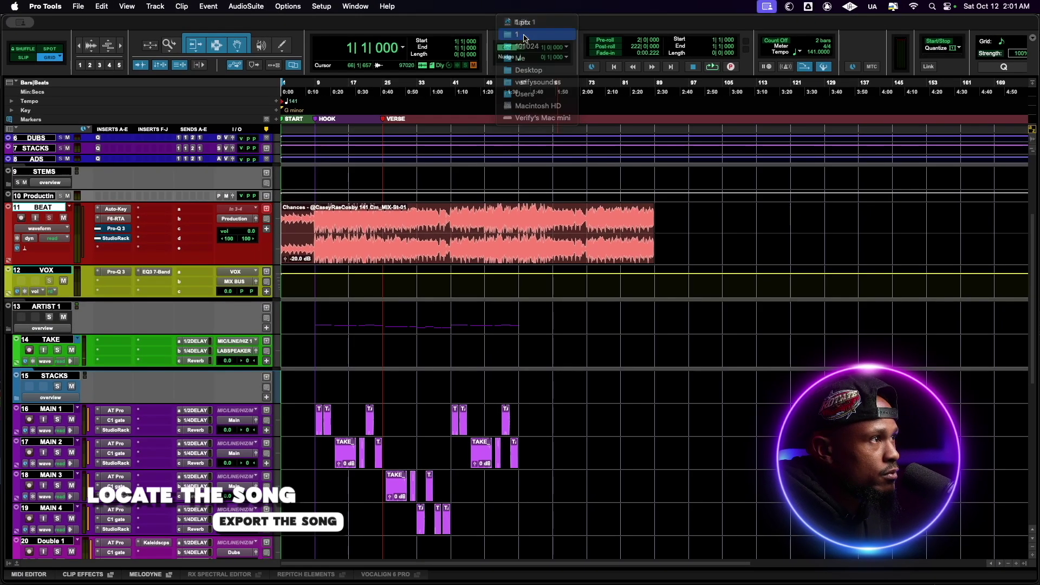
click(522, 42)
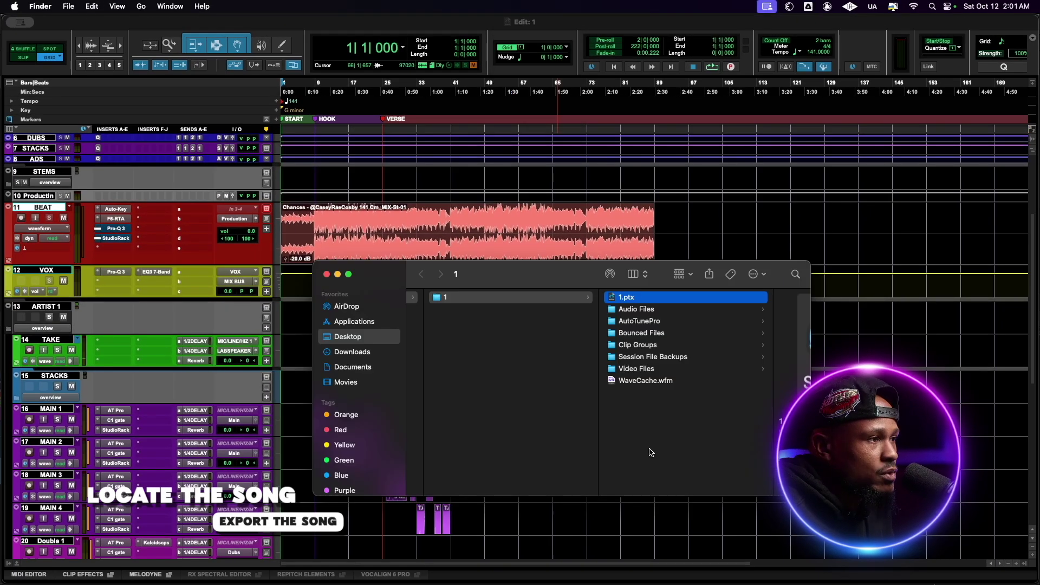
click(667, 333)
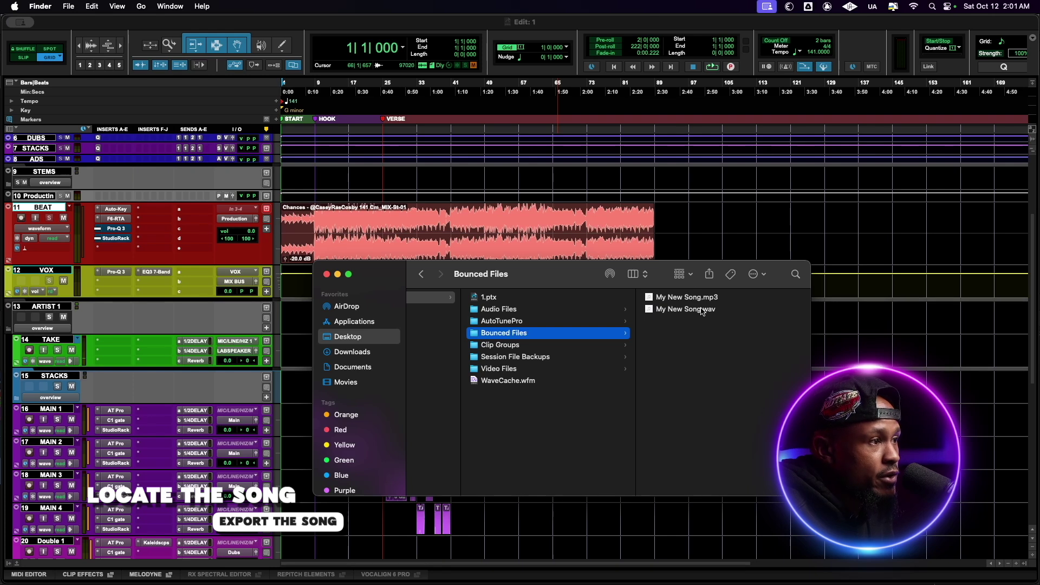
scroll(694, 314, left, 1)
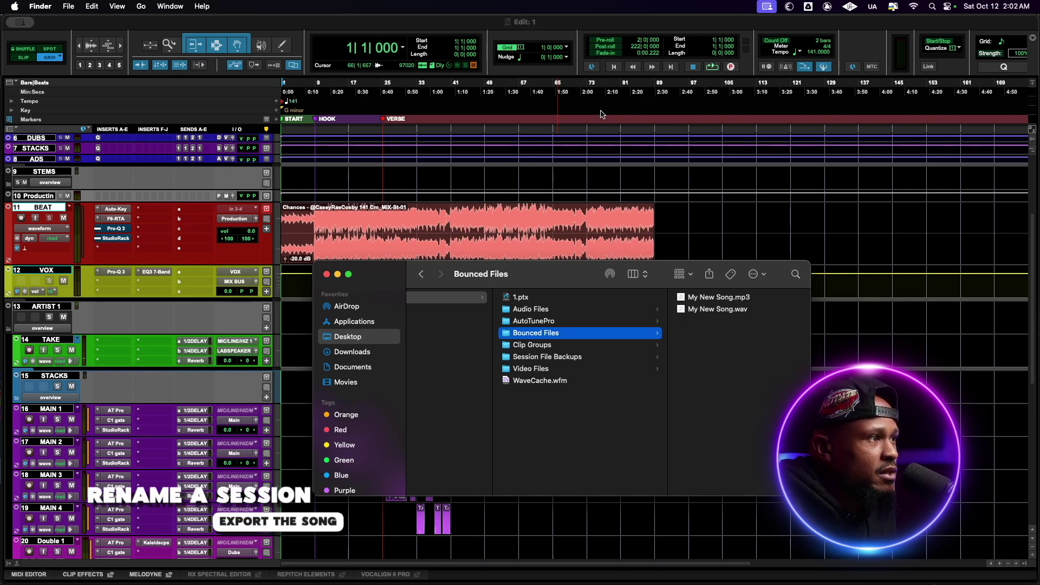
scroll(643, 368, left, 5)
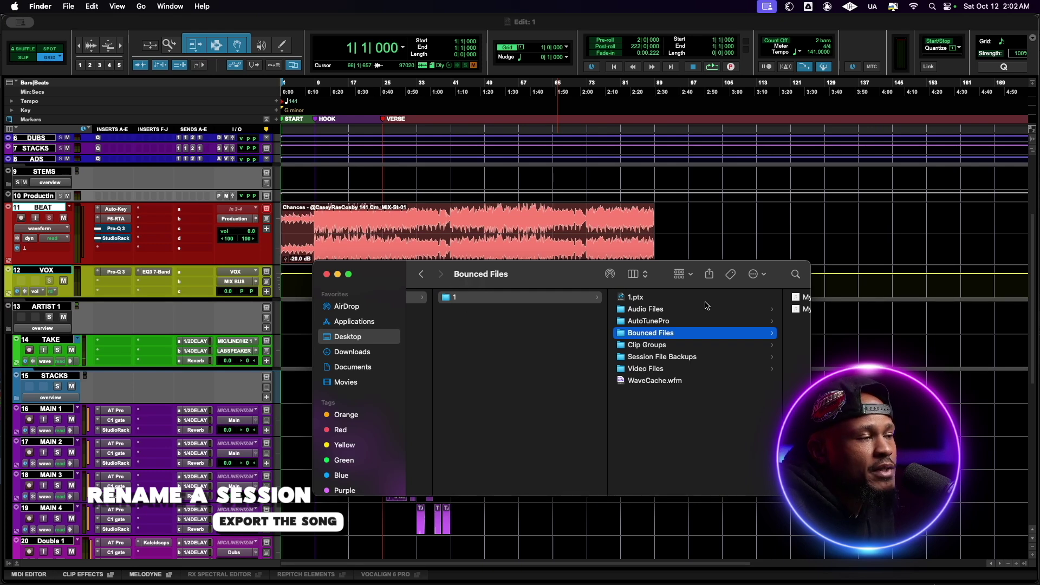
Switch back to Pro Tools, and save and close the session
click(337, 27)
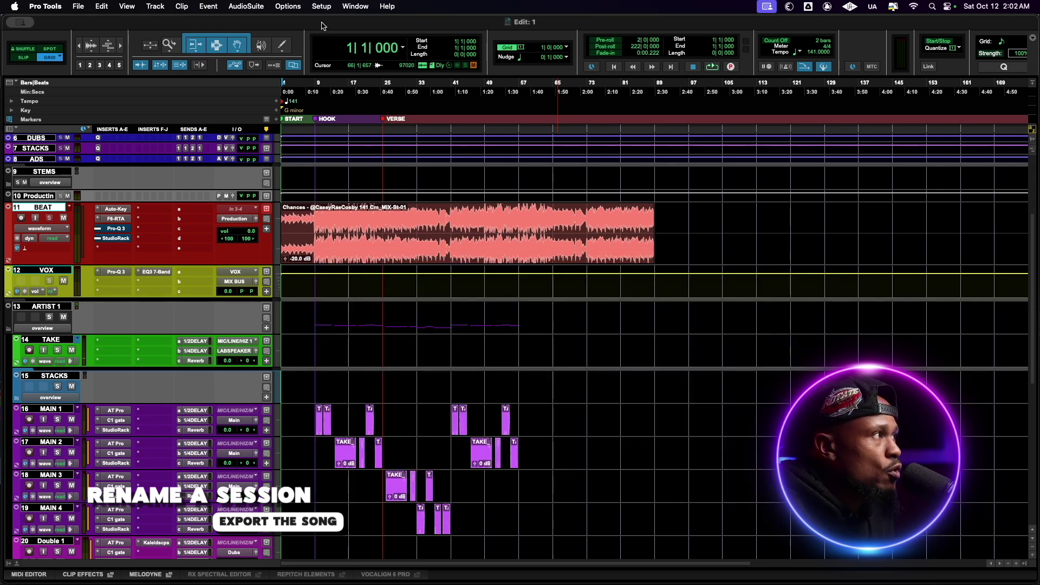
click(78, 7)
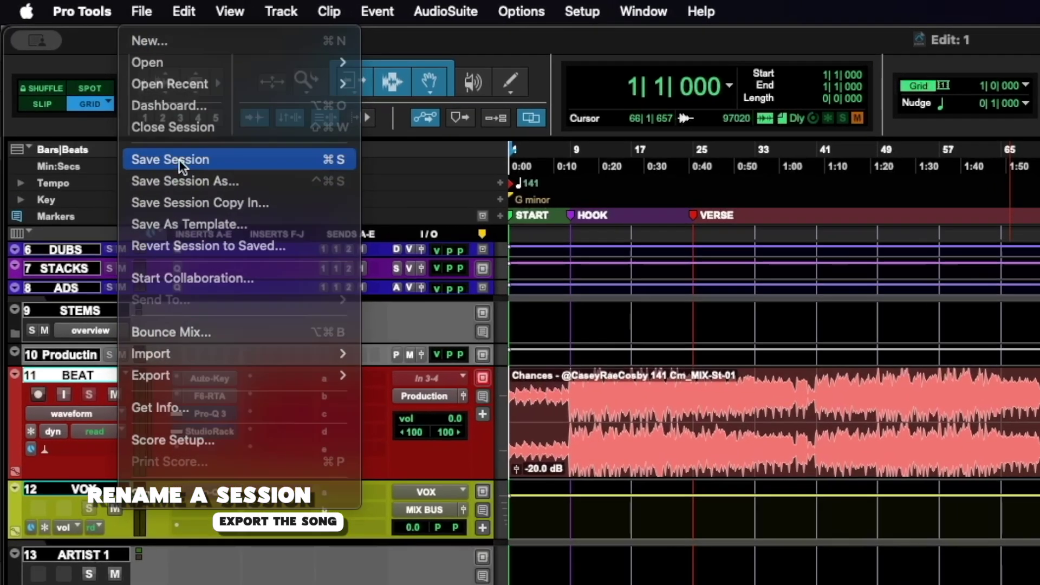
click(83, 8)
click(148, 13)
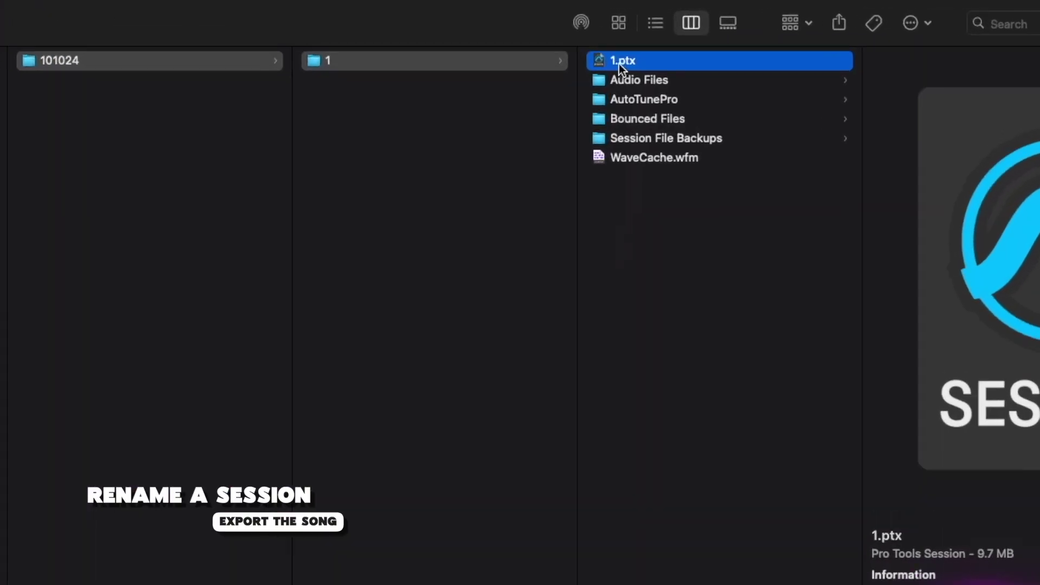
Rename the session file 1.ptx in Finder to My New Song
right_click(619, 64)
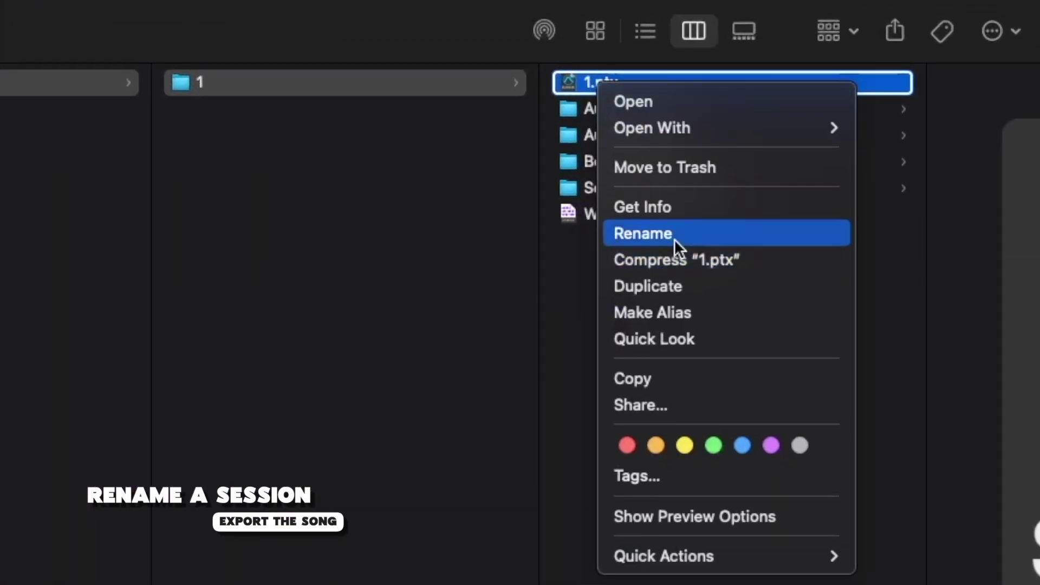
click(677, 234)
text(My N)
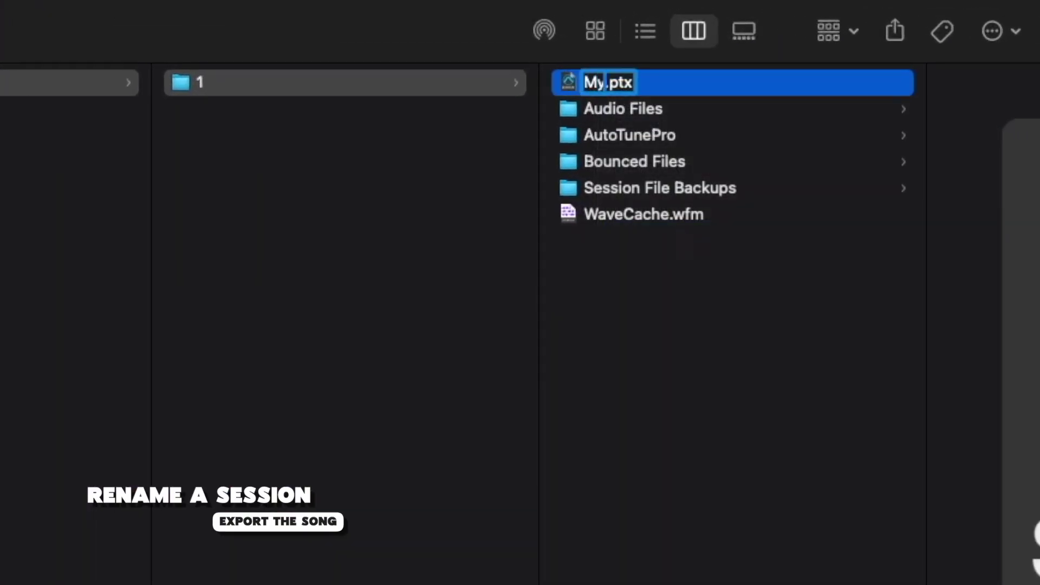
text(ew Song)
click(360, 95)
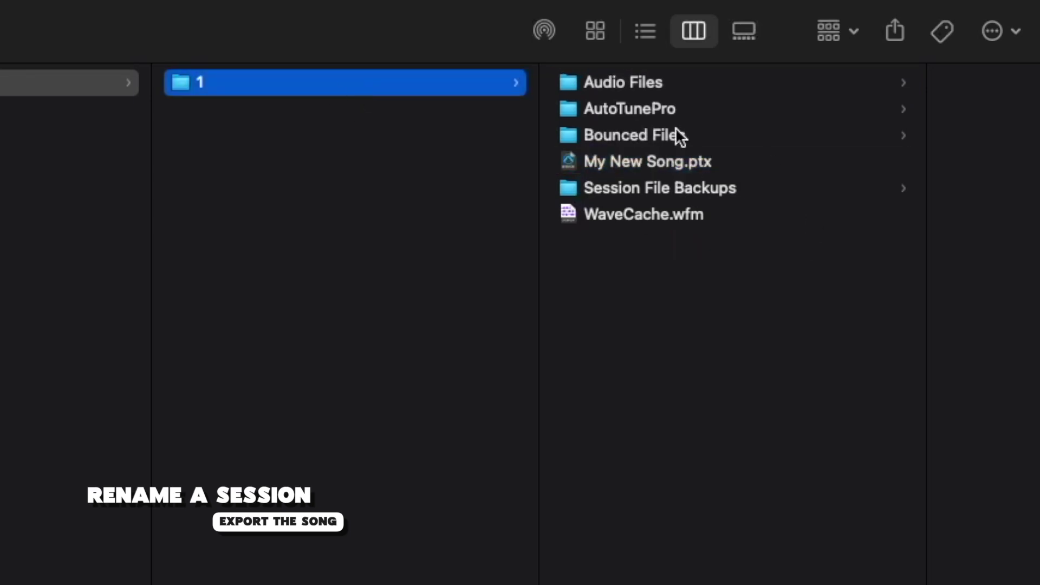